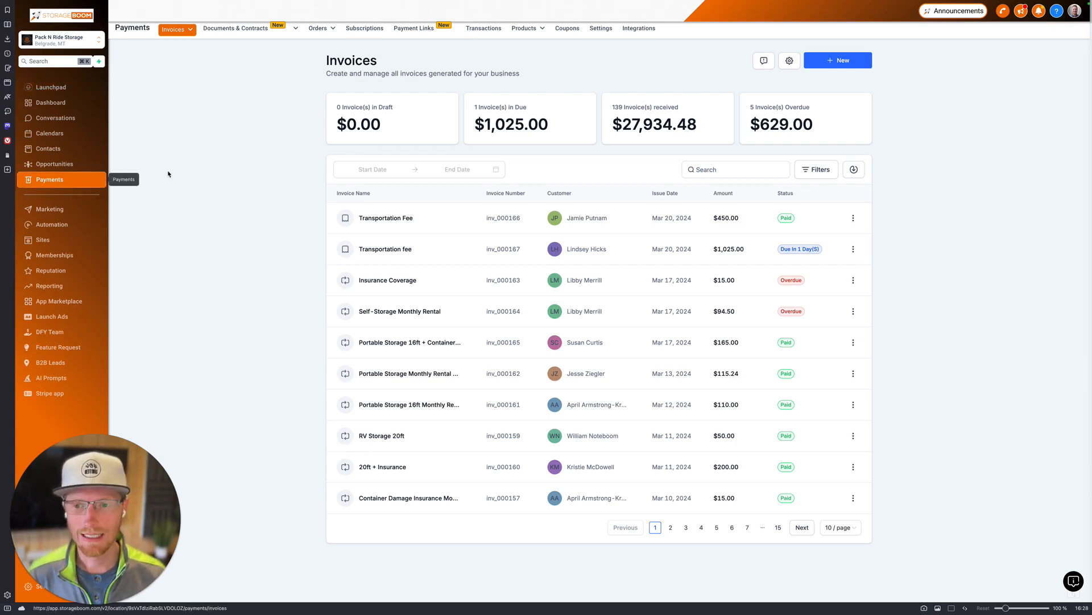
Step: Show the Payments invoice list, with $1,025.00 due and $629.00 overdue
{"action": "left_click", "coordinate": [174, 35]}
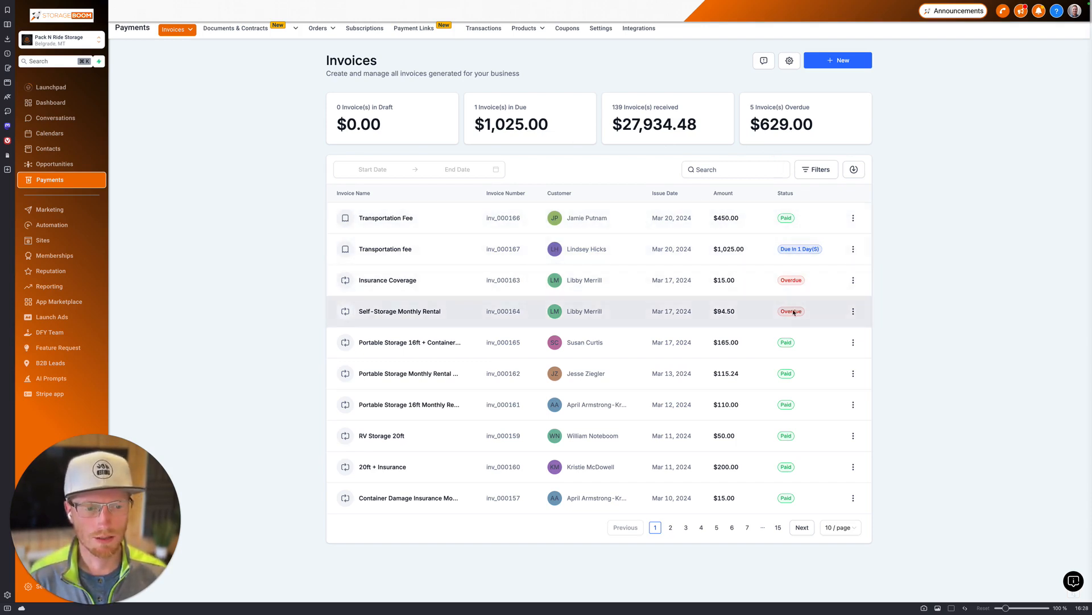
Step: Review the Status and Payment Mode filter options, clear all filters, and bring up the + New menu
{"action": "left_click", "coordinate": [817, 170]}
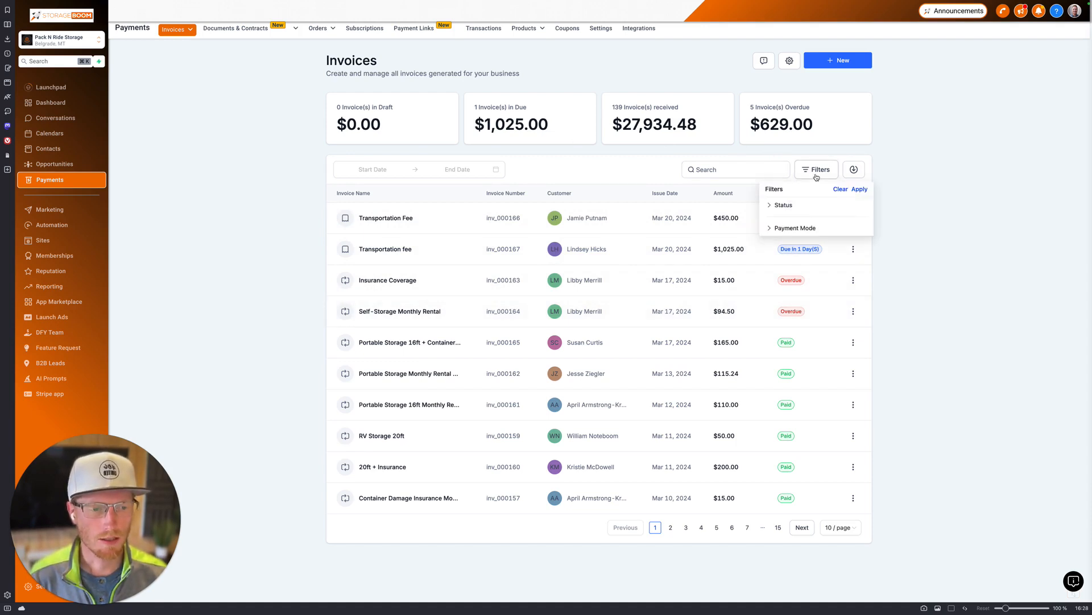
{"action": "left_click", "coordinate": [783, 205]}
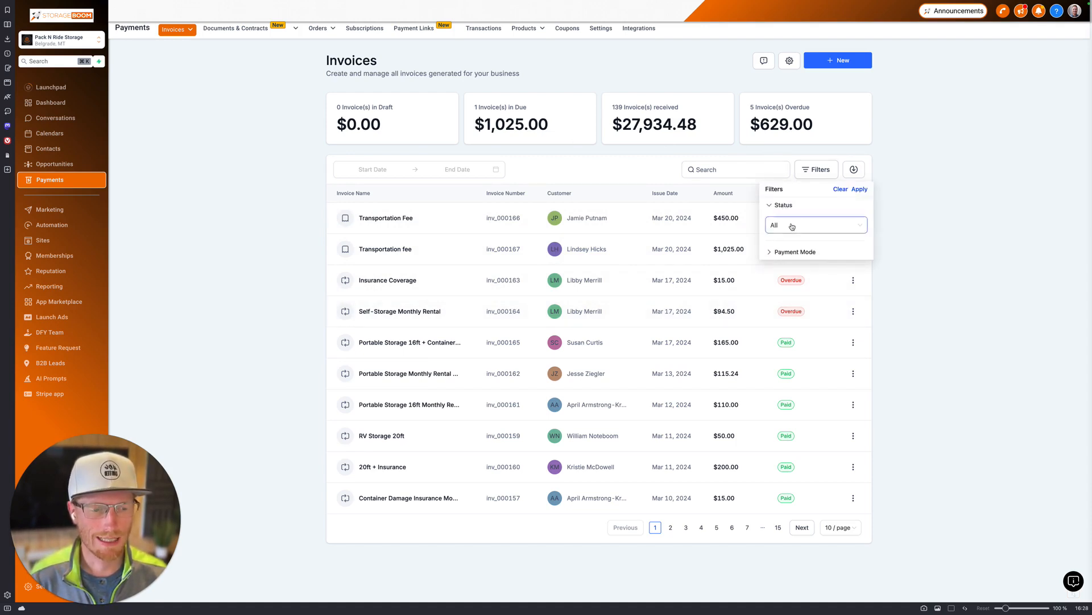
{"action": "left_click", "coordinate": [793, 226]}
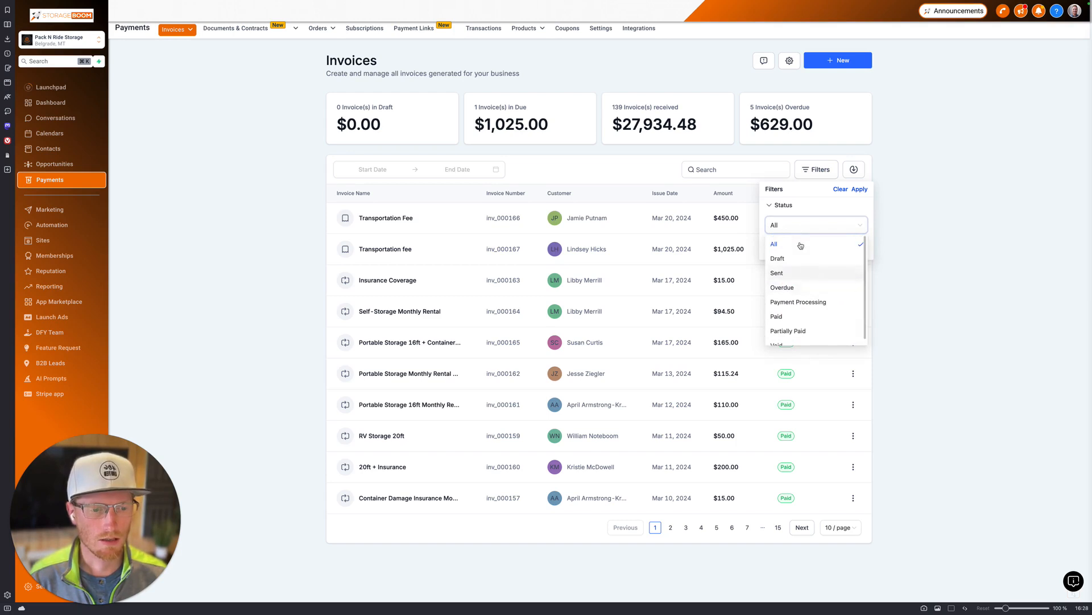
{"action": "left_click", "coordinate": [786, 220]}
{"action": "left_click", "coordinate": [783, 207]}
{"action": "left_click", "coordinate": [792, 228]}
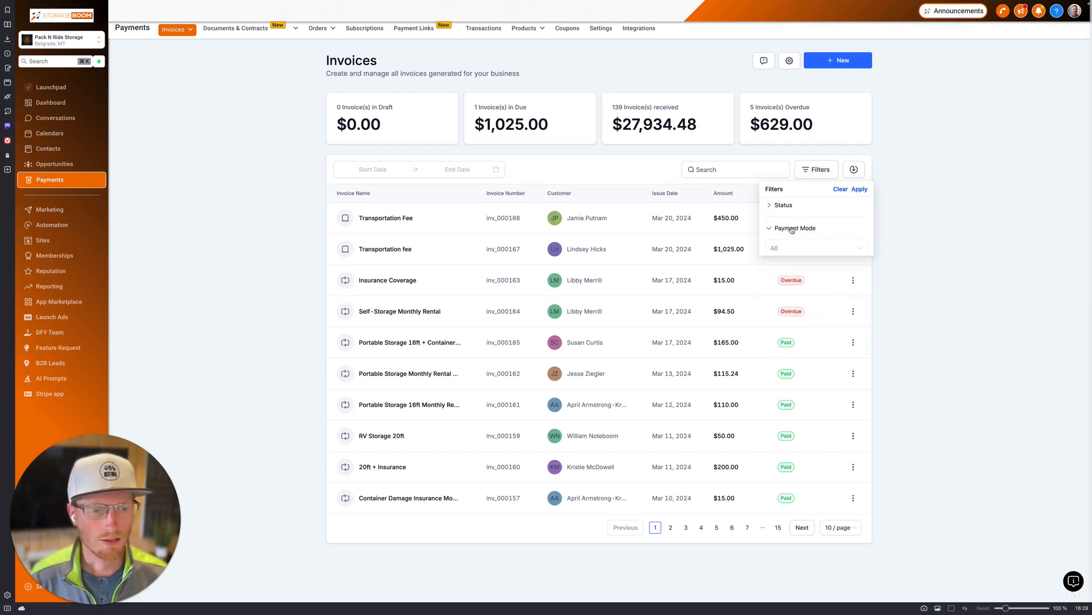
{"action": "left_click", "coordinate": [794, 249]}
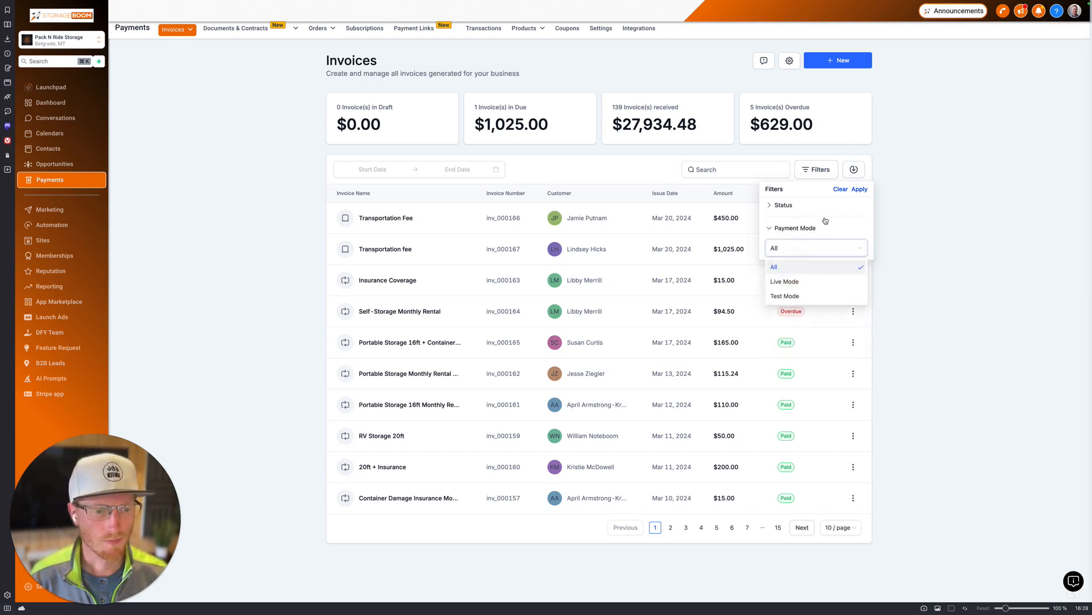
{"action": "left_click", "coordinate": [789, 228]}
{"action": "left_click", "coordinate": [841, 189]}
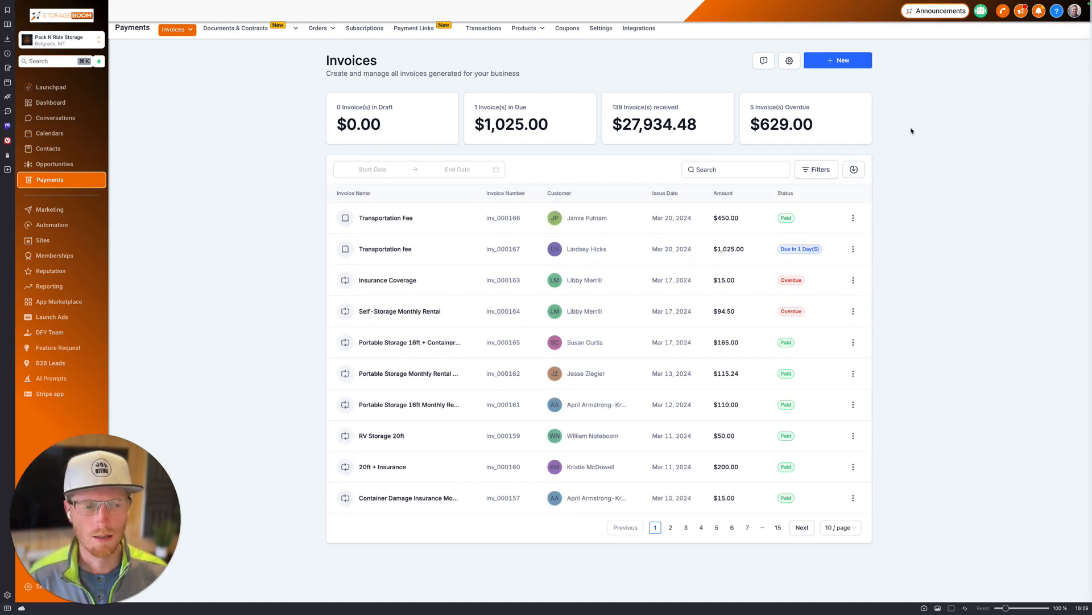
{"action": "left_click", "coordinate": [841, 65]}
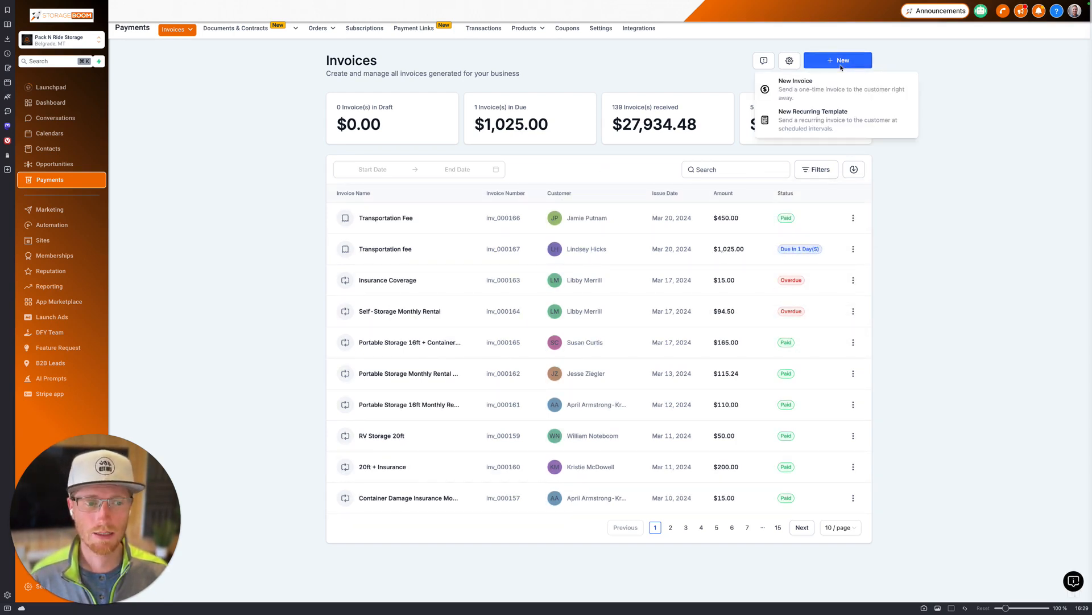
Step: Start a one-time invoice titled 'Transportation fee'
{"action": "left_click", "coordinate": [809, 91]}
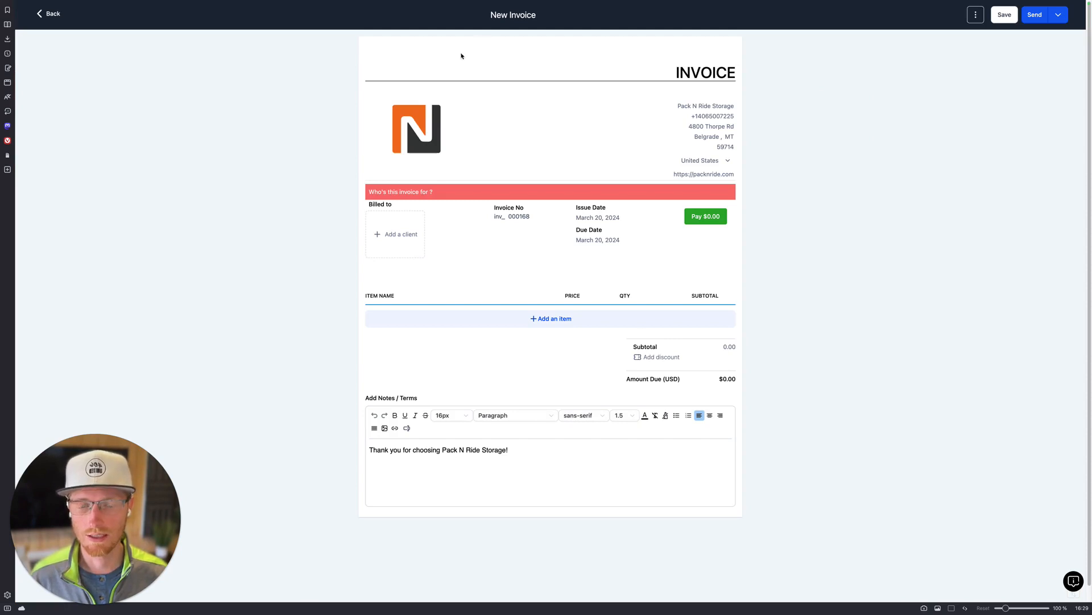
{"action": "left_click", "coordinate": [499, 16]}
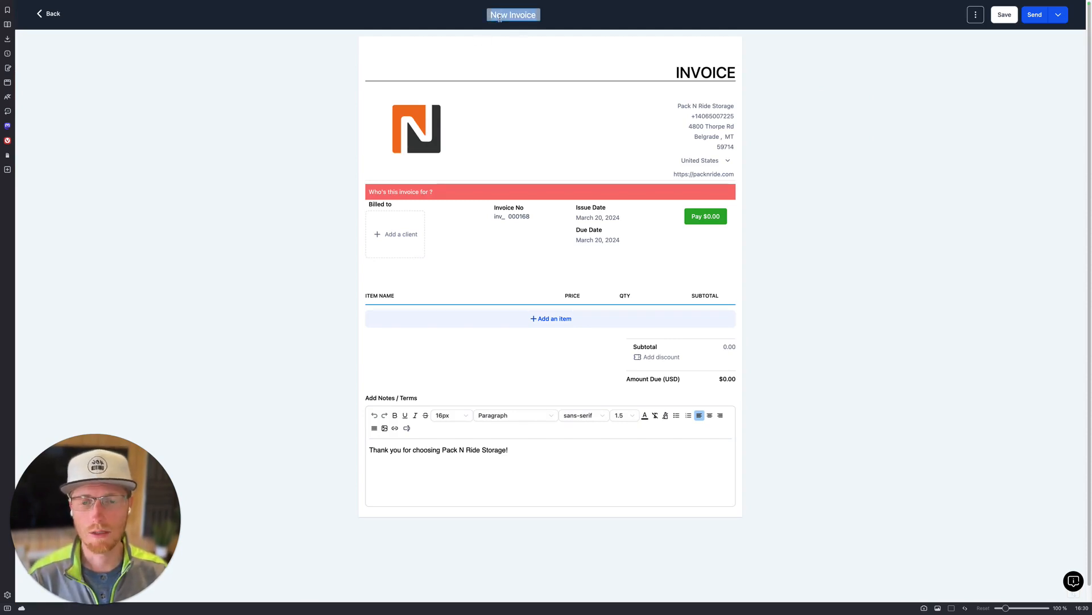
{"action": "type", "text": "Trans"}
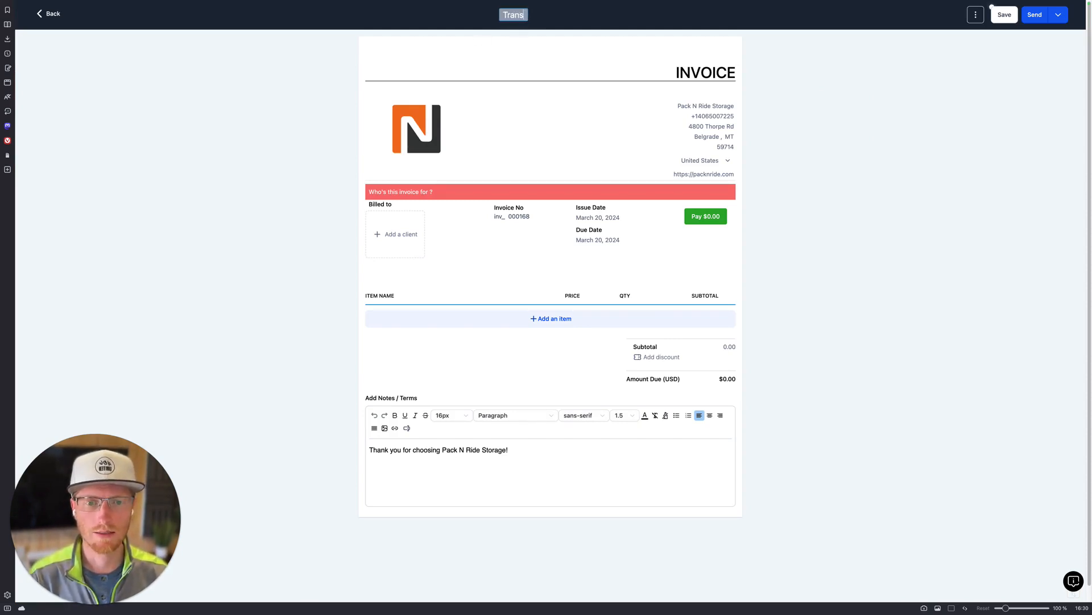
{"action": "type", "text": "portation fee"}
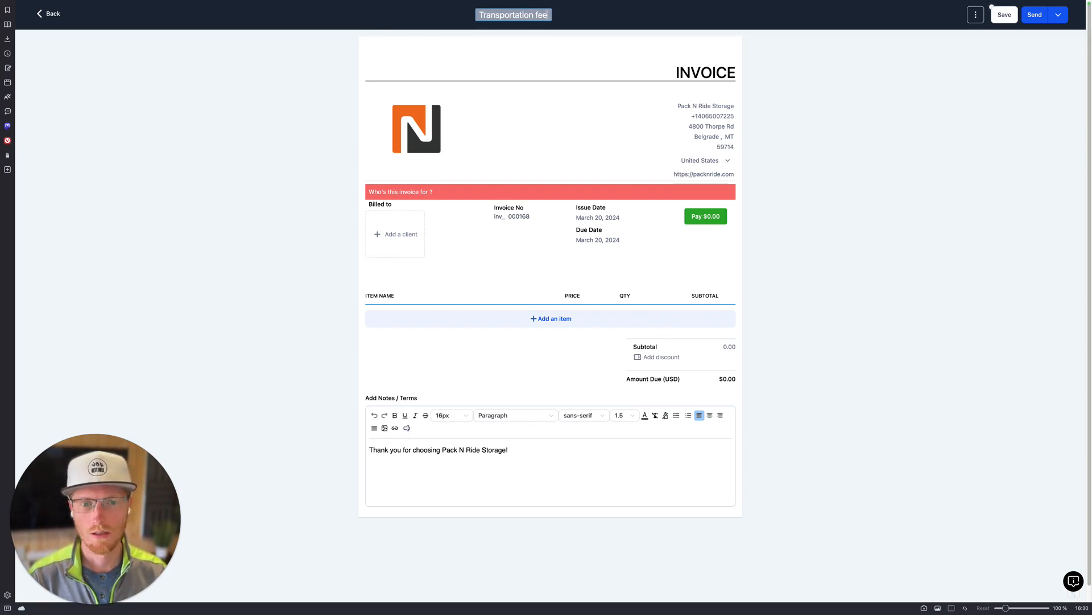
{"action": "left_click", "coordinate": [276, 164]}
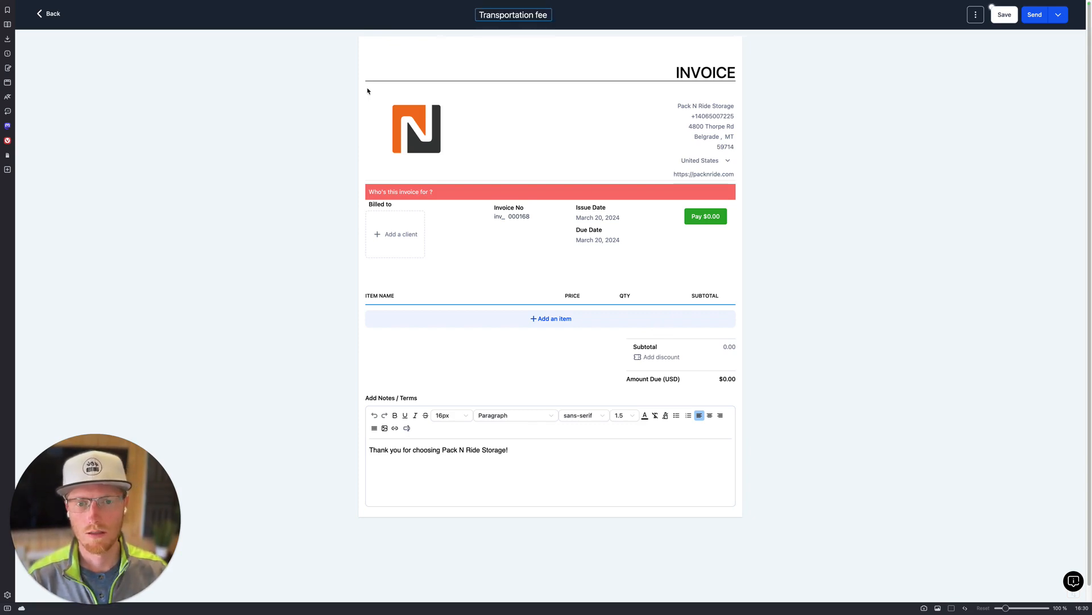
Step: Bill the invoice to the client found by searching their e-mail address
{"action": "left_click", "coordinate": [396, 237]}
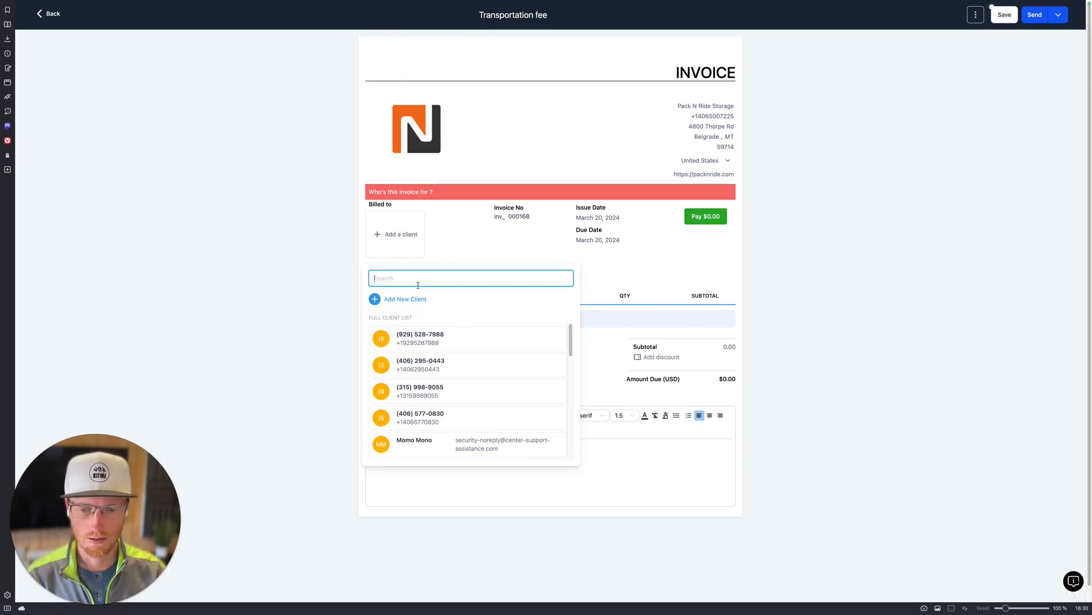
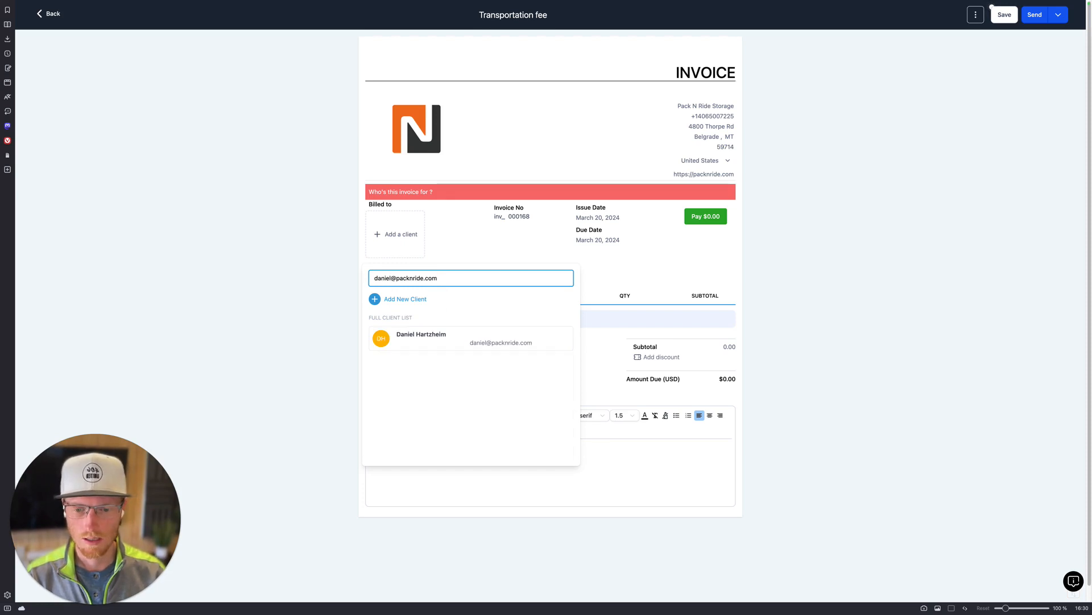
{"action": "left_click", "coordinate": [427, 343]}
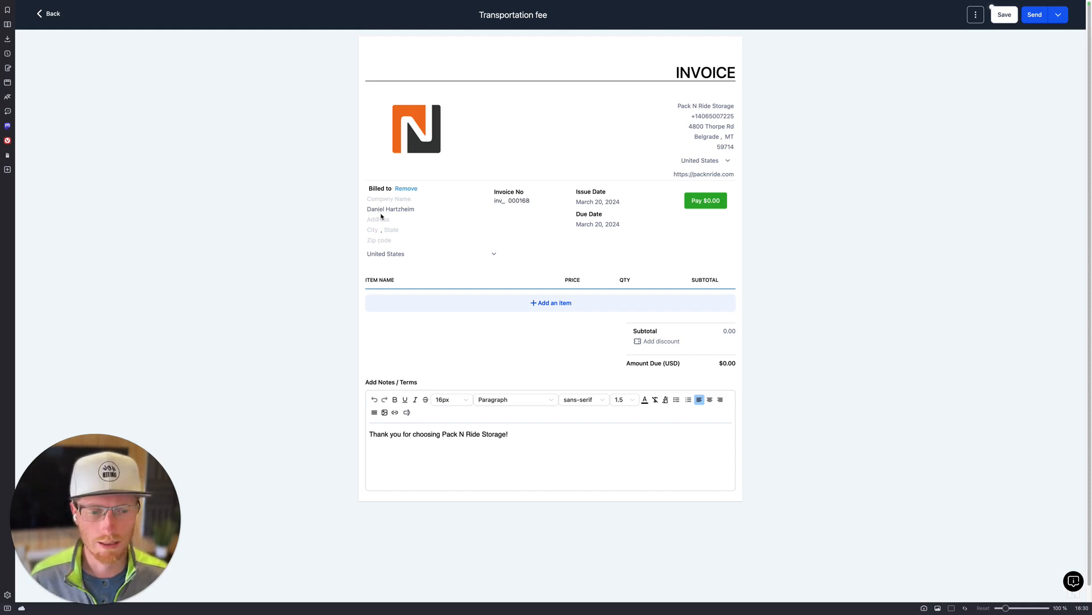
Step: Add an Initial Delivery line item at the 30 Miles price of $125
{"action": "left_click", "coordinate": [570, 304]}
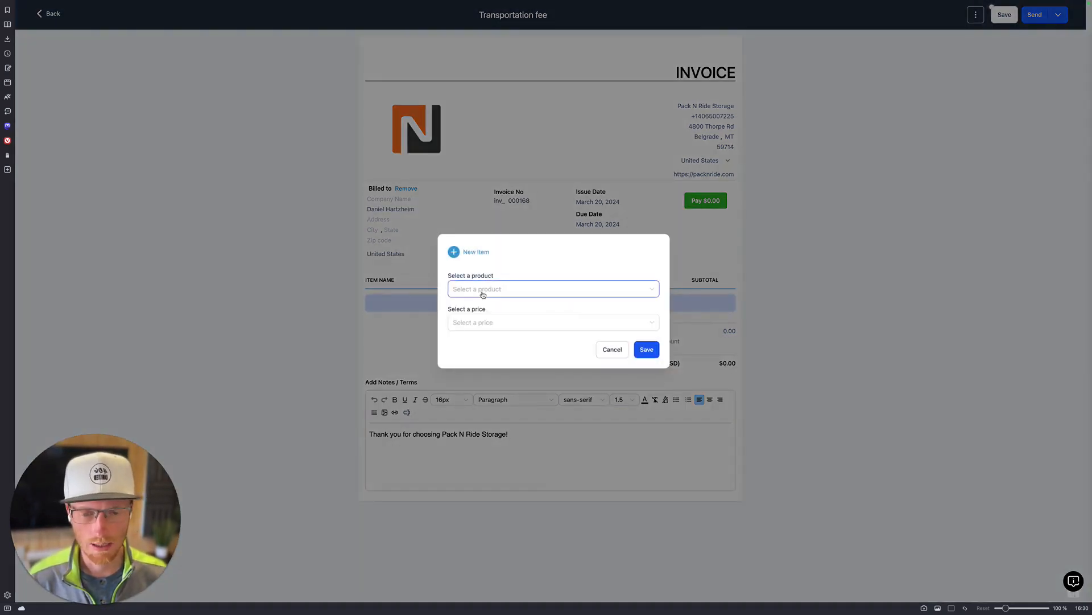
{"action": "left_click", "coordinate": [483, 294]}
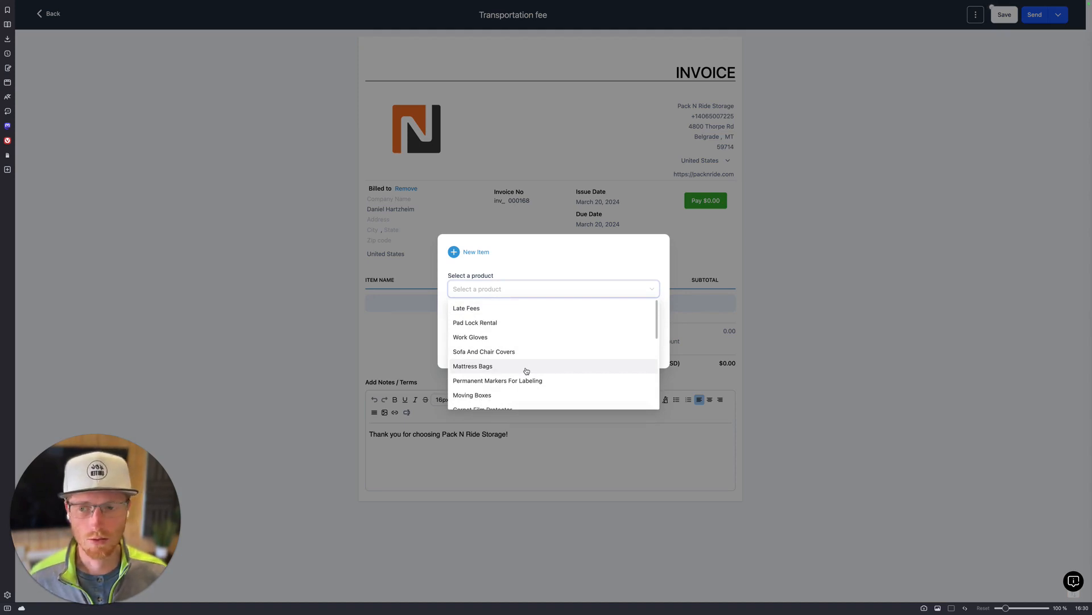
{"action": "scroll", "coordinate": [527, 371], "scroll_direction": "down", "scroll_amount": 5}
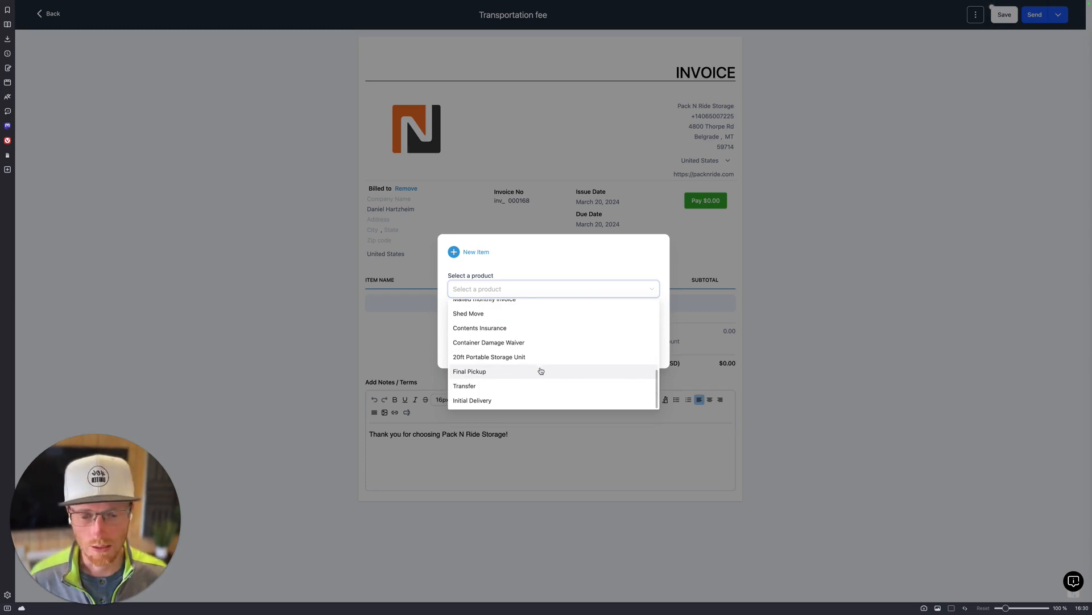
{"action": "scroll", "coordinate": [532, 367], "scroll_direction": "up", "scroll_amount": 3}
{"action": "scroll", "coordinate": [534, 364], "scroll_direction": "down", "scroll_amount": 5}
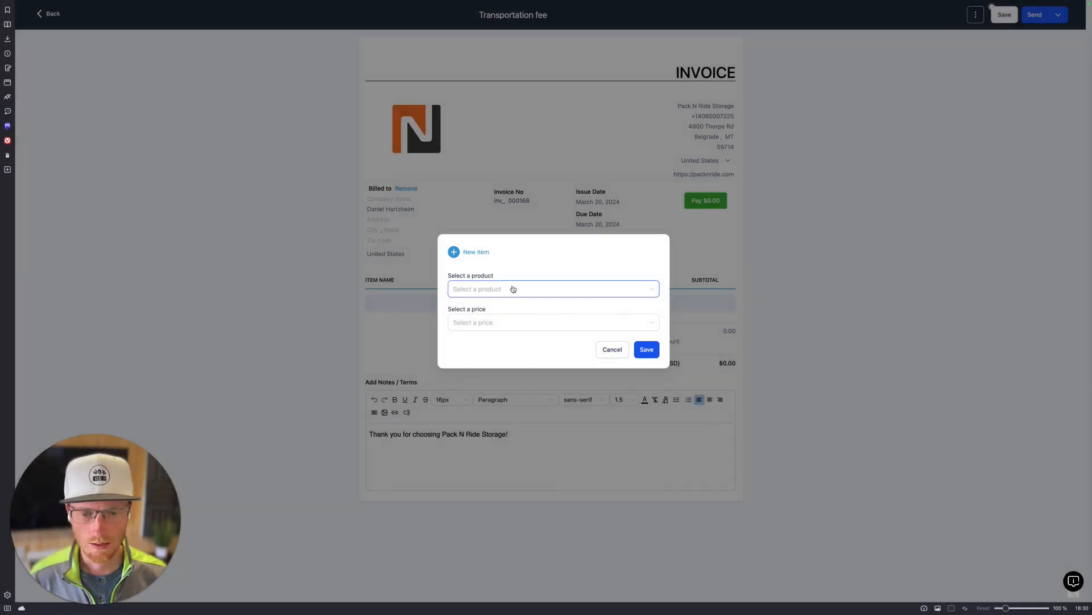
{"action": "left_click", "coordinate": [513, 289]}
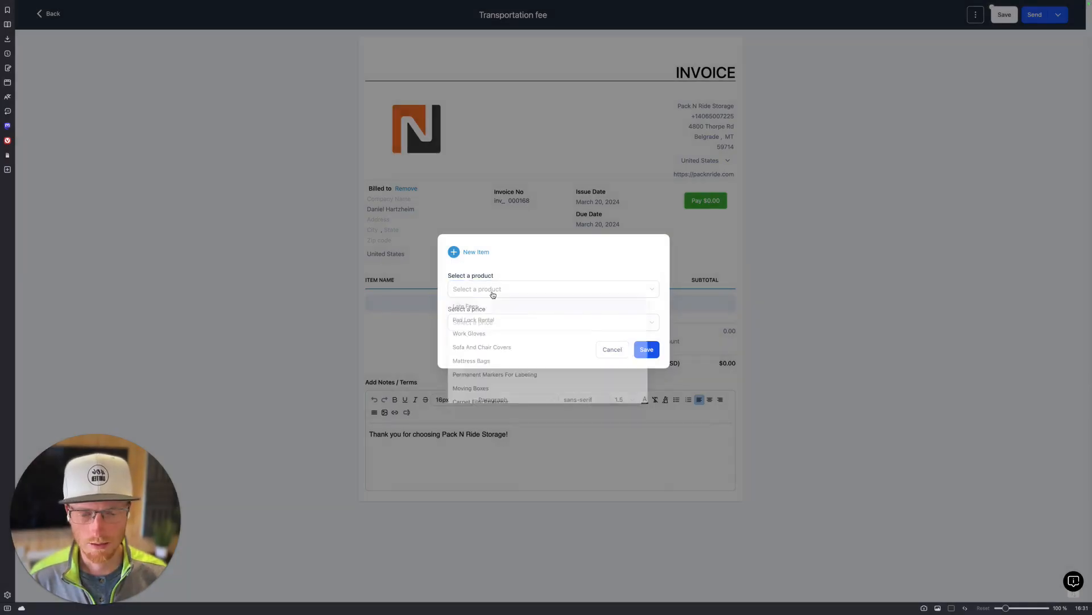
{"action": "scroll", "coordinate": [498, 347], "scroll_direction": "down", "scroll_amount": 5}
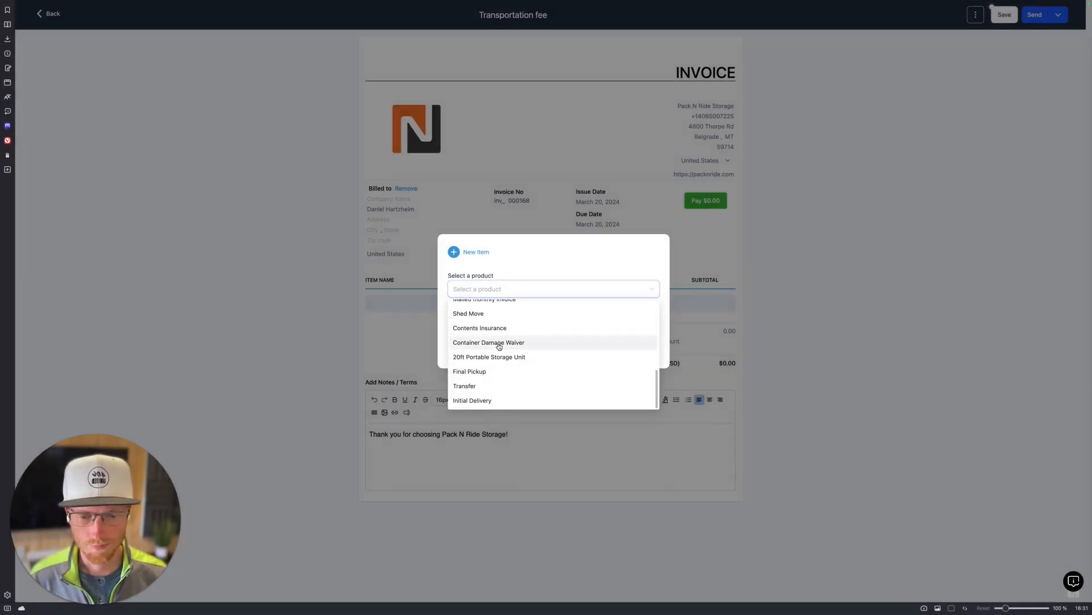
{"action": "left_click", "coordinate": [488, 400]}
{"action": "left_click", "coordinate": [524, 358]}
{"action": "left_click", "coordinate": [653, 352]}
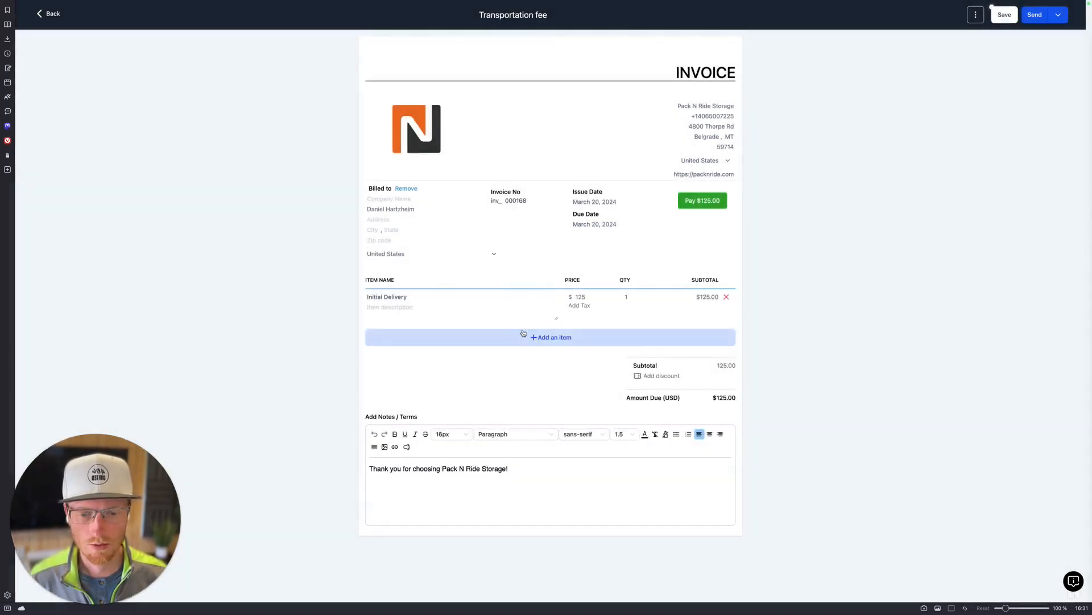
Step: Add a Final Pickup line item at $125, bringing the total to $250
{"action": "left_click", "coordinate": [586, 340]}
{"action": "left_click", "coordinate": [491, 292]}
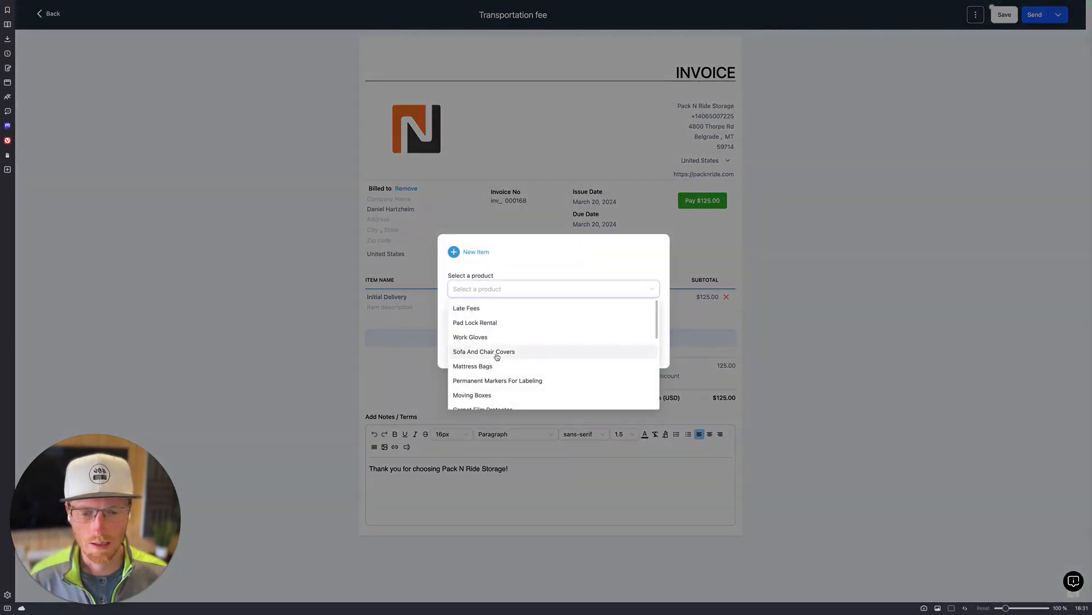
{"action": "scroll", "coordinate": [496, 351], "scroll_direction": "down", "scroll_amount": 5}
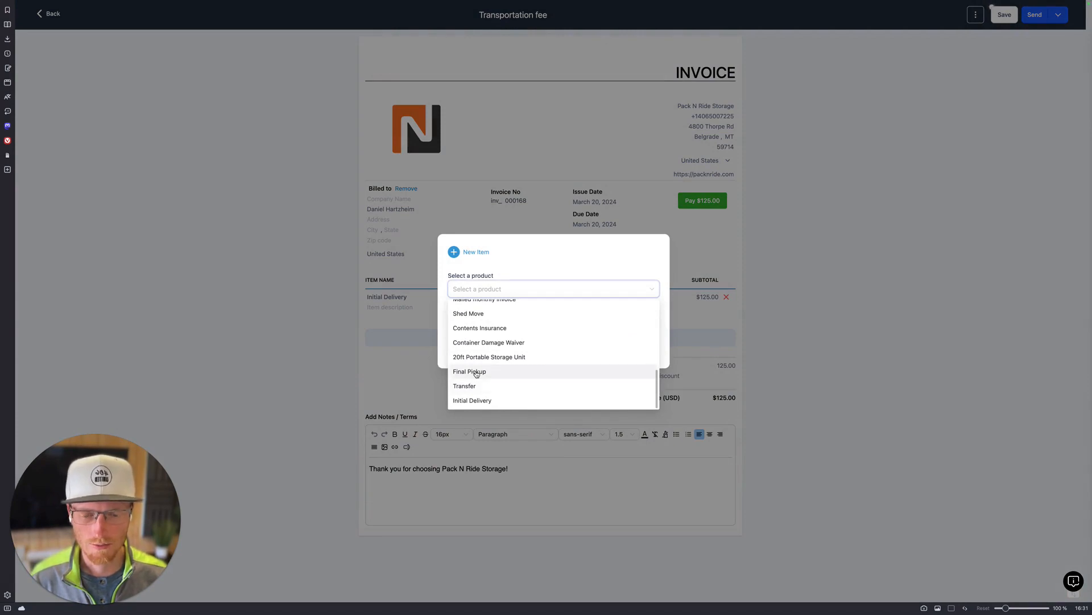
{"action": "left_click", "coordinate": [476, 371]}
{"action": "left_click", "coordinate": [655, 353]}
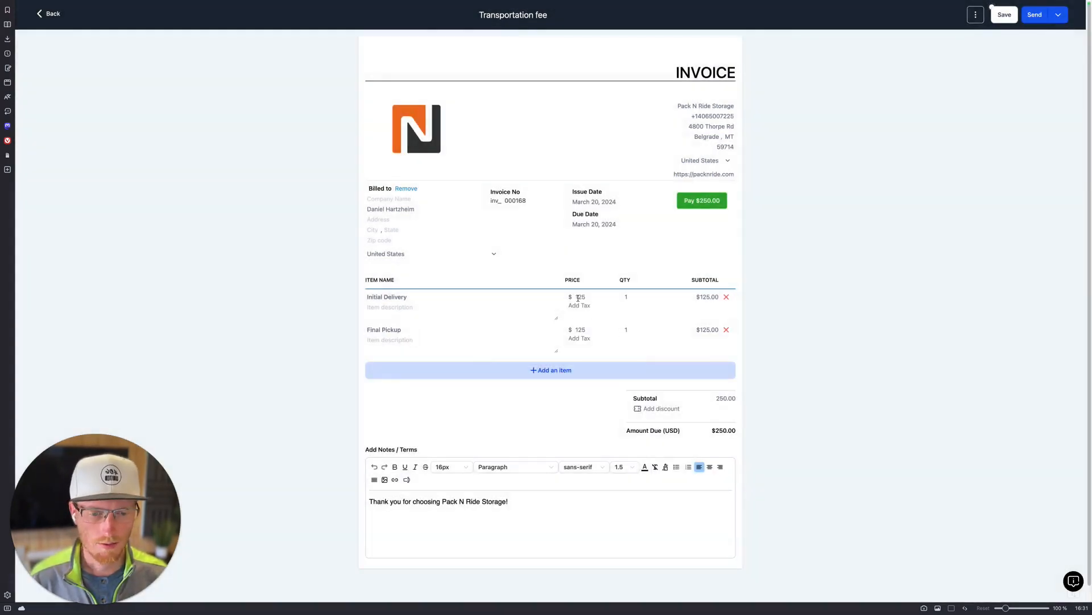
Step: Apply a fixed $50 discount, lowering the amount due to $200.00
{"action": "left_click", "coordinate": [660, 409]}
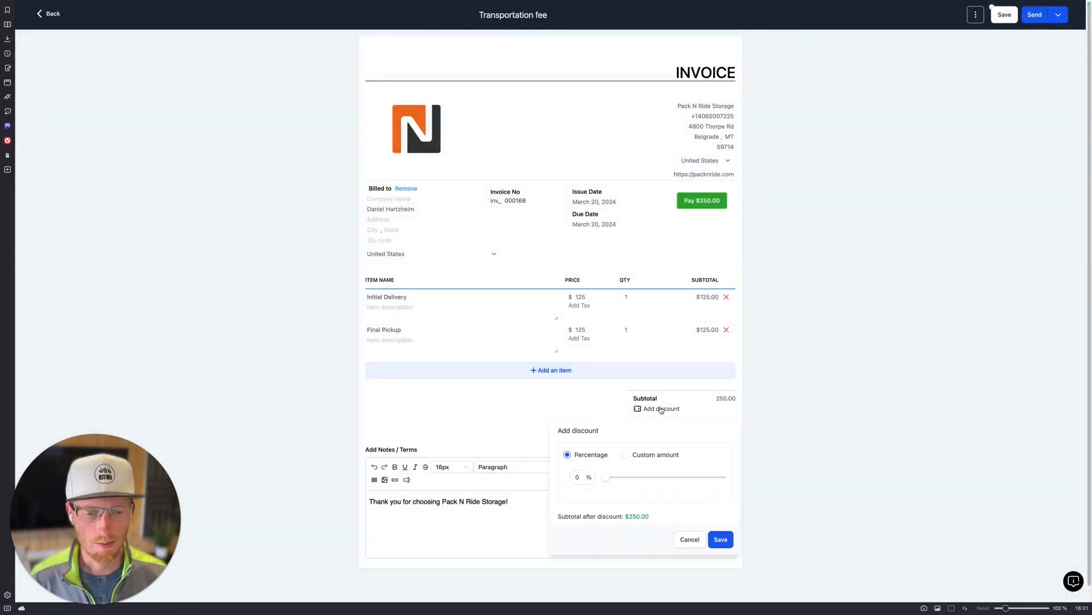
{"action": "left_click", "coordinate": [626, 455]}
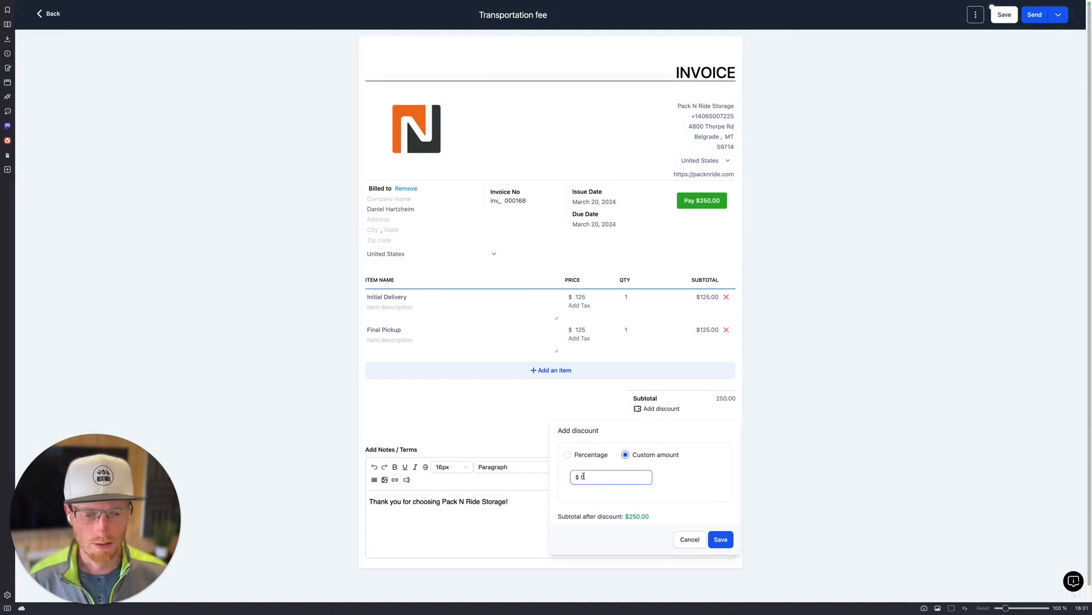
{"action": "type", "text": "50"}
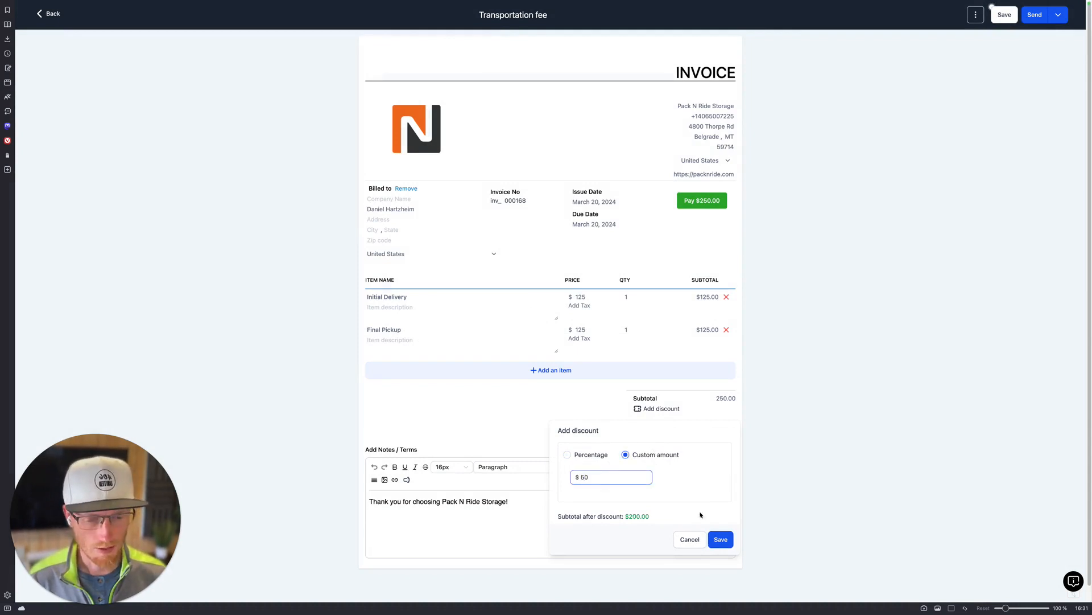
{"action": "left_click", "coordinate": [721, 539]}
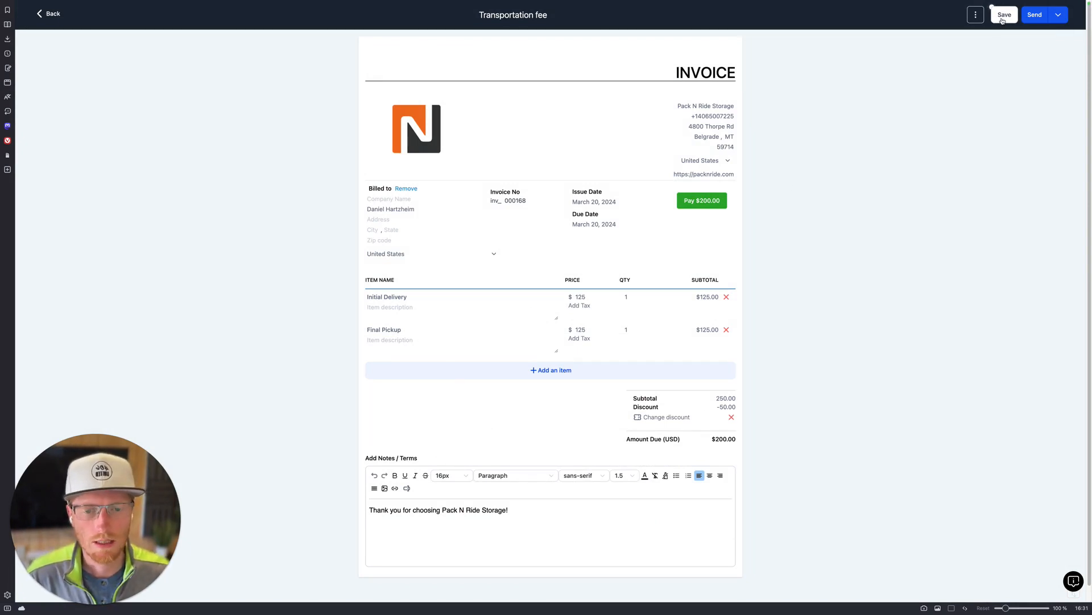
Step: Compare the Email and Email & Text send options, then cancel without sending
{"action": "left_click", "coordinate": [1036, 18]}
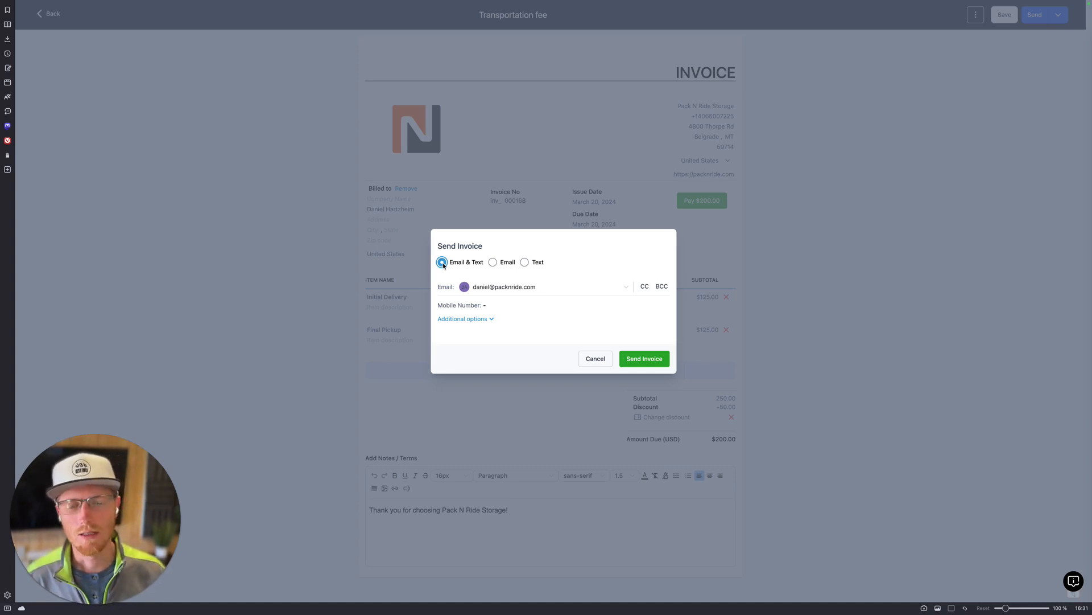
{"action": "left_click", "coordinate": [494, 263]}
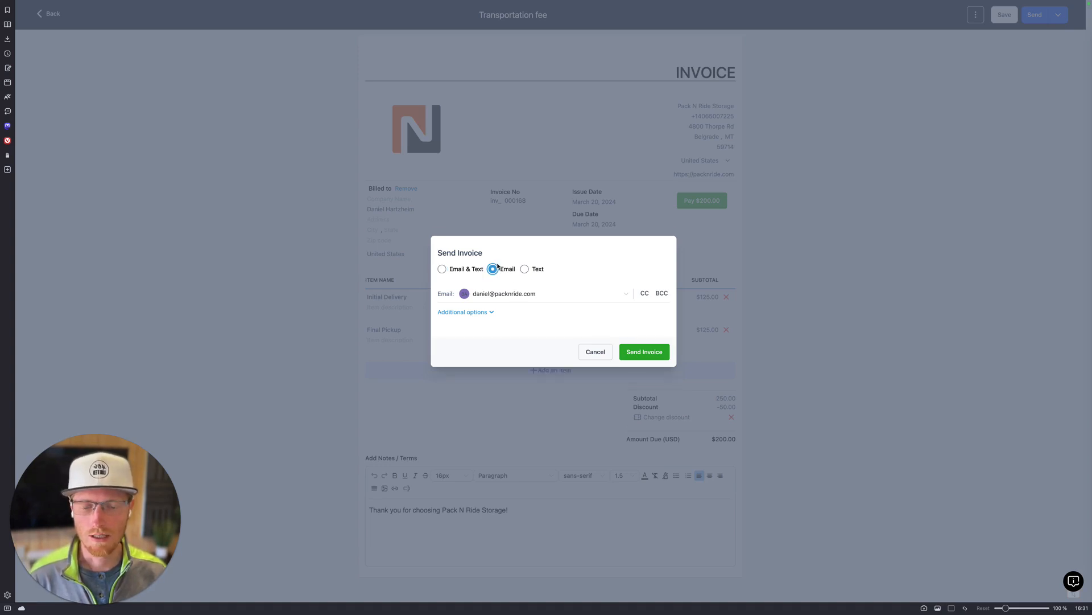
{"action": "left_click", "coordinate": [441, 268]}
{"action": "left_click", "coordinate": [601, 364]}
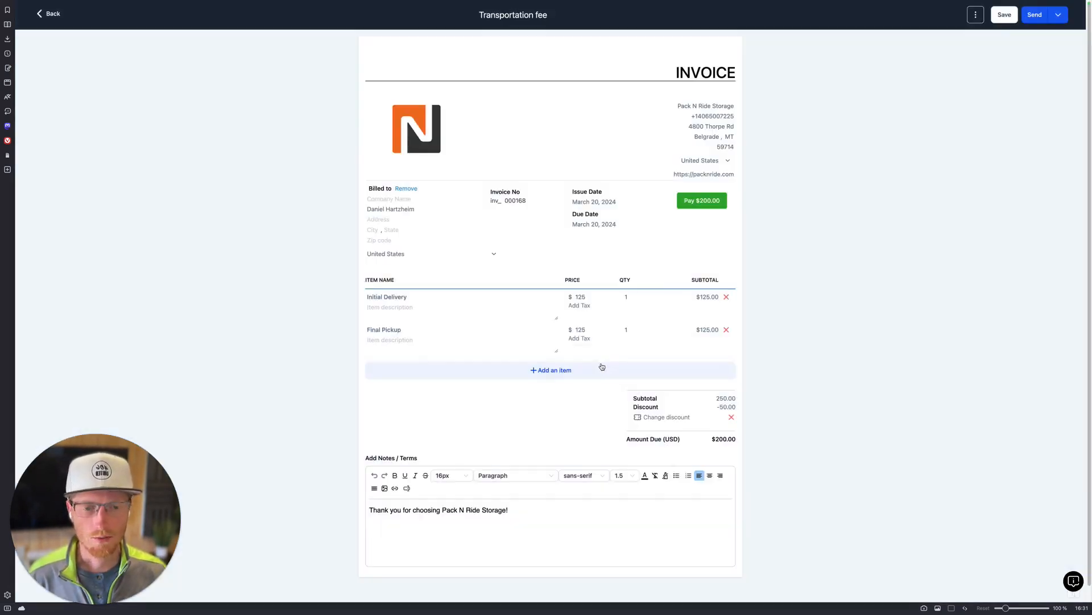
Step: Return to Invoices and start a new recurring invoice template
{"action": "left_click", "coordinate": [50, 14]}
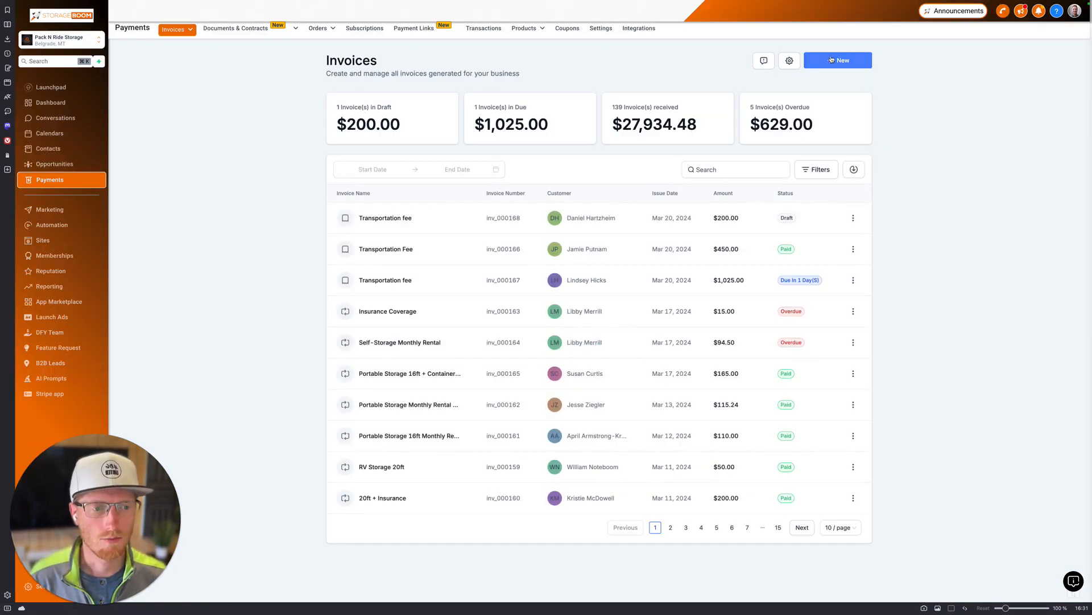
{"action": "left_click", "coordinate": [831, 60]}
{"action": "left_click", "coordinate": [804, 113]}
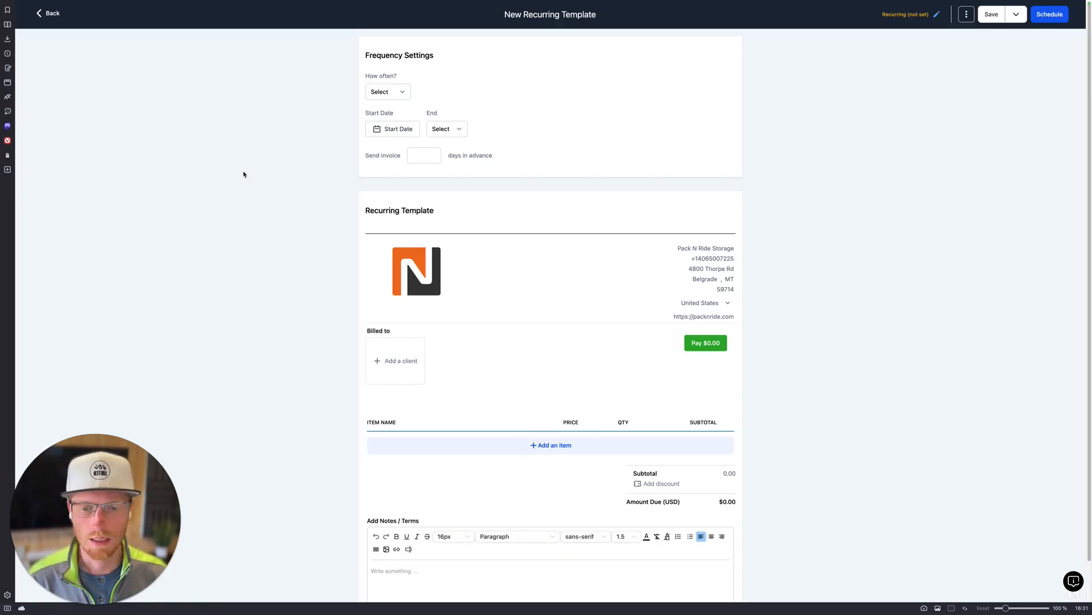
{"action": "left_click", "coordinate": [399, 95]}
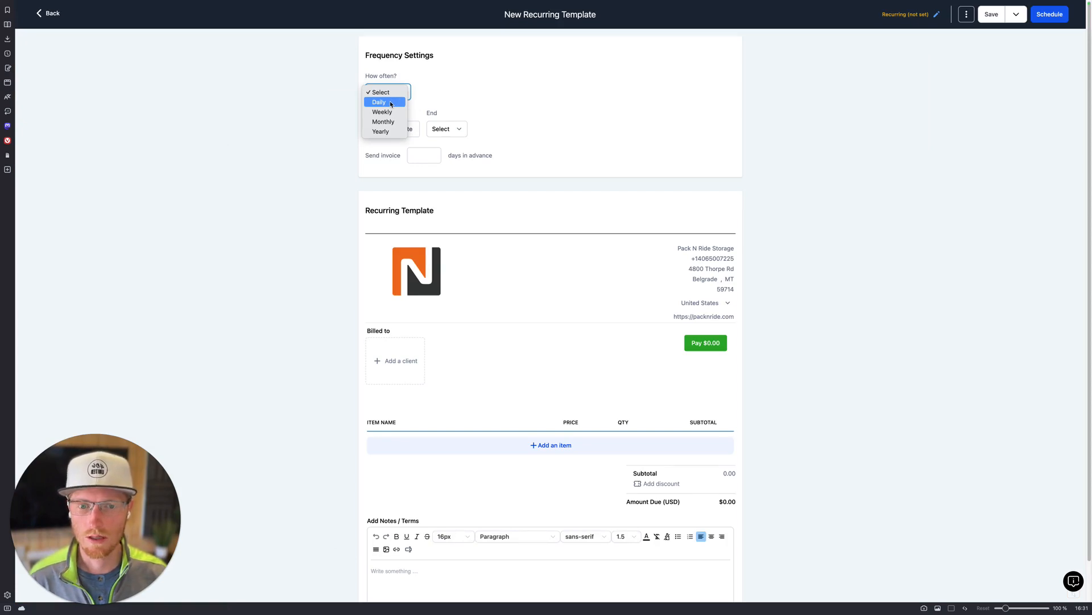
{"action": "left_click", "coordinate": [497, 34]}
Step: Rename the template to 'Portable Storage 20ft + Insurance'
{"action": "triple_click", "coordinate": [526, 14]}
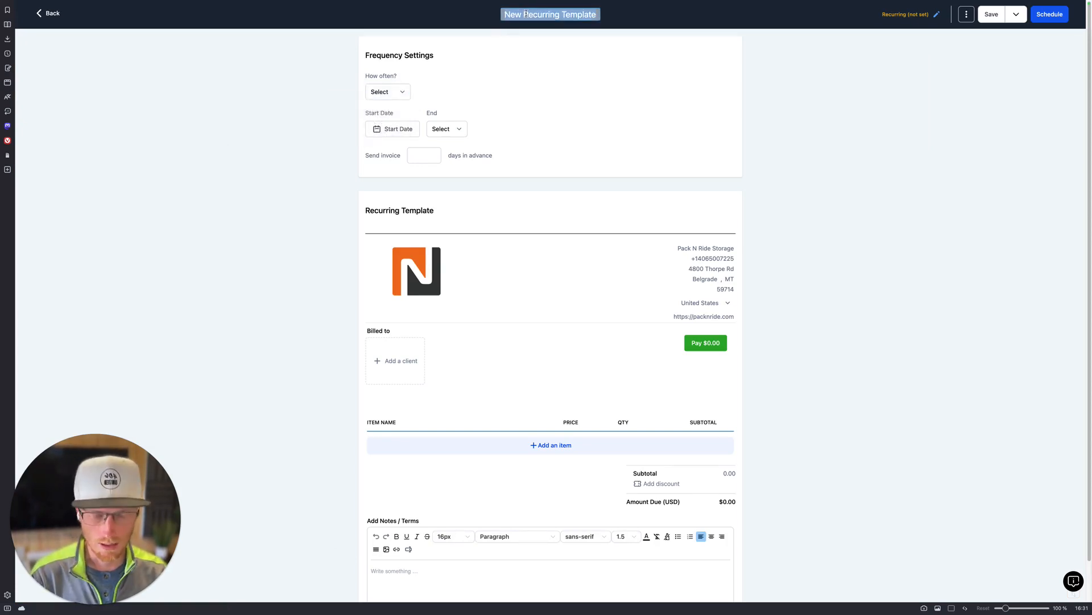
{"action": "type", "text": "Portable"}
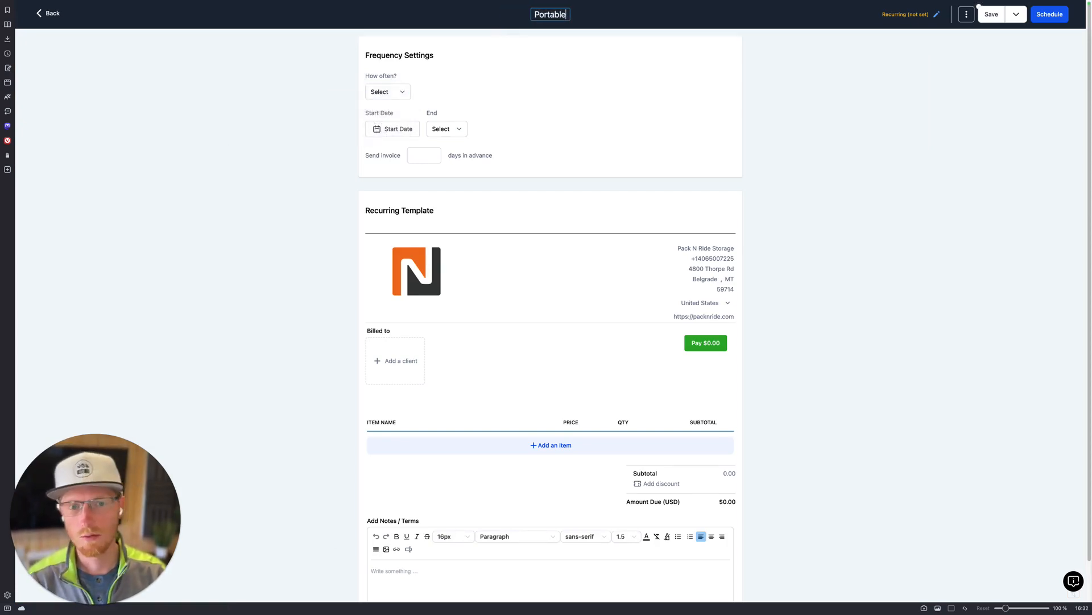
{"action": "type", "text": " Storage"}
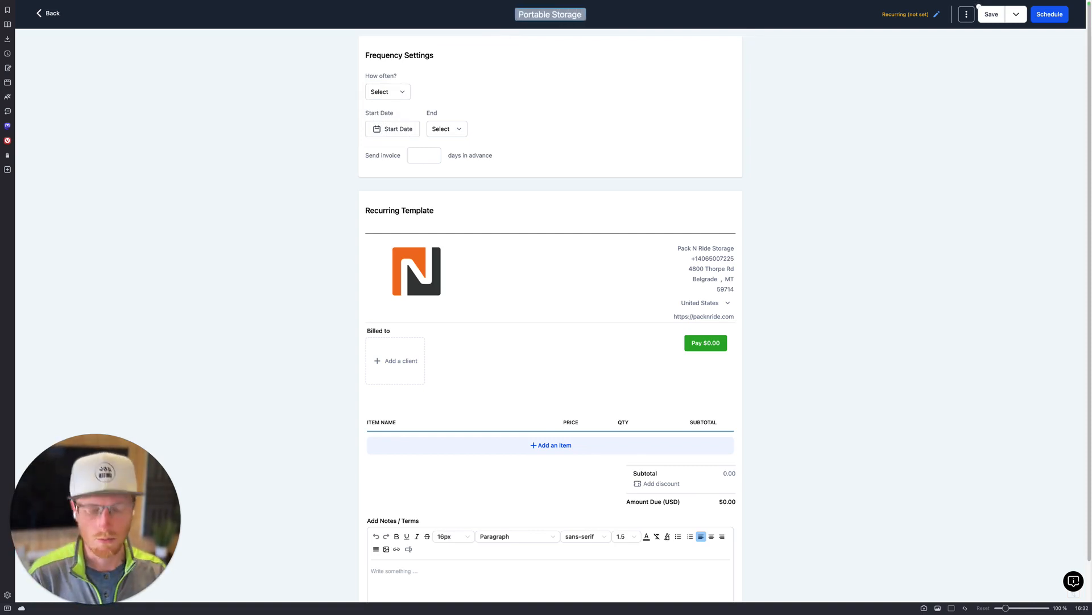
{"action": "key", "text": "ctrl+a"}
{"action": "type", "text": "20ft"}
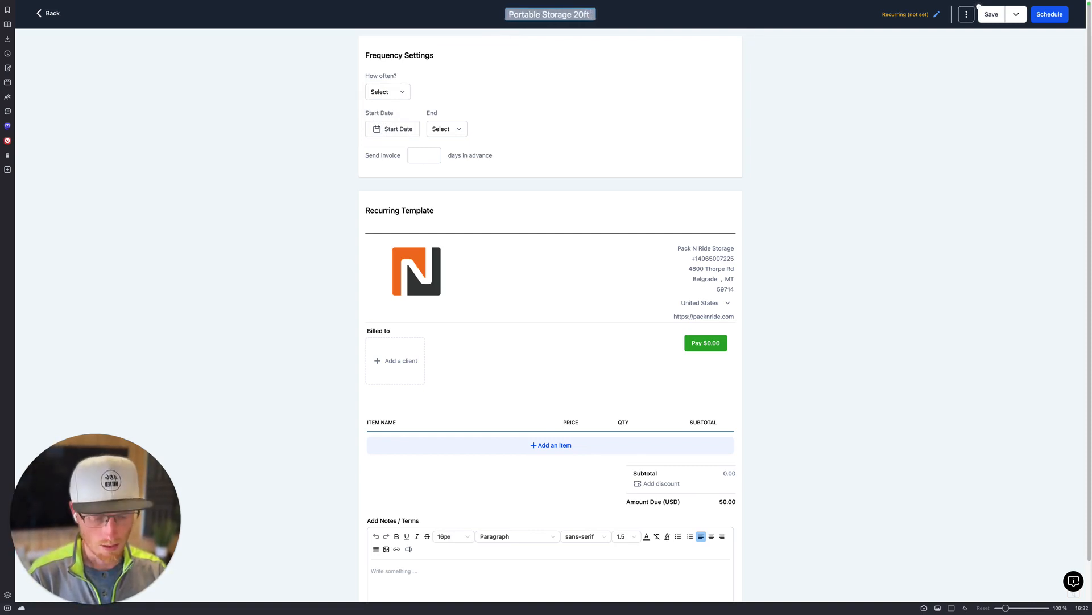
{"action": "type", "text": " + Insurance"}
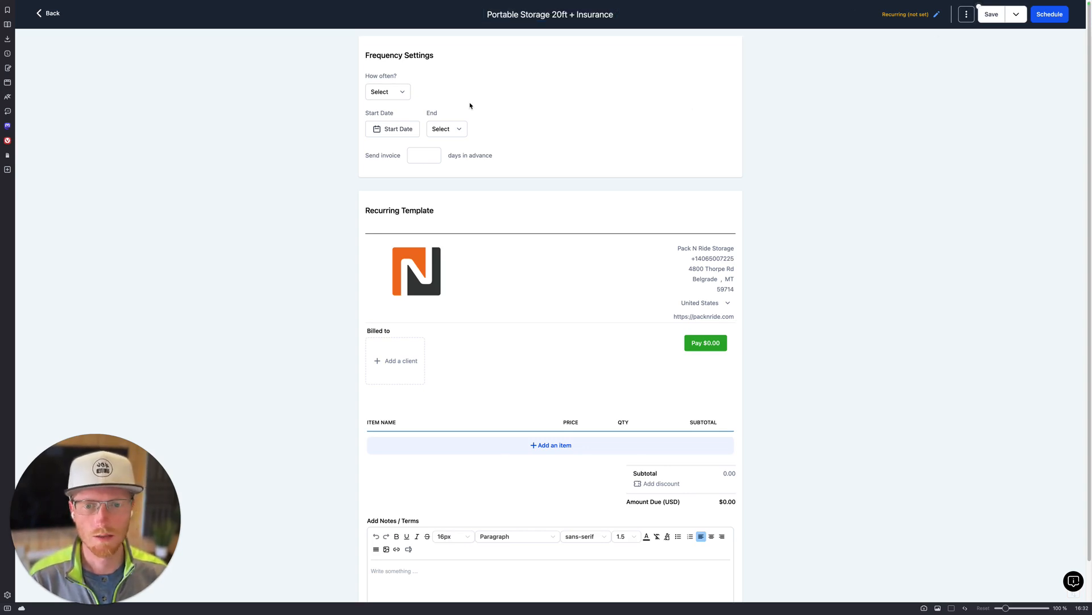
Step: Set the template to repeat daily every 30 days, starting March 28, 2024
{"action": "left_click", "coordinate": [397, 94]}
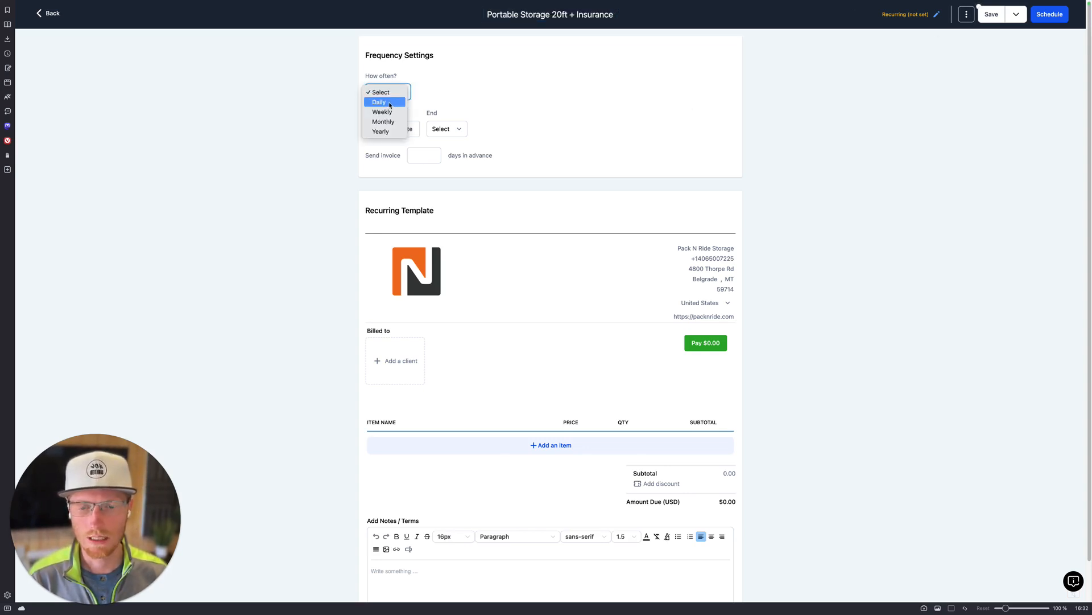
{"action": "left_click", "coordinate": [391, 103]}
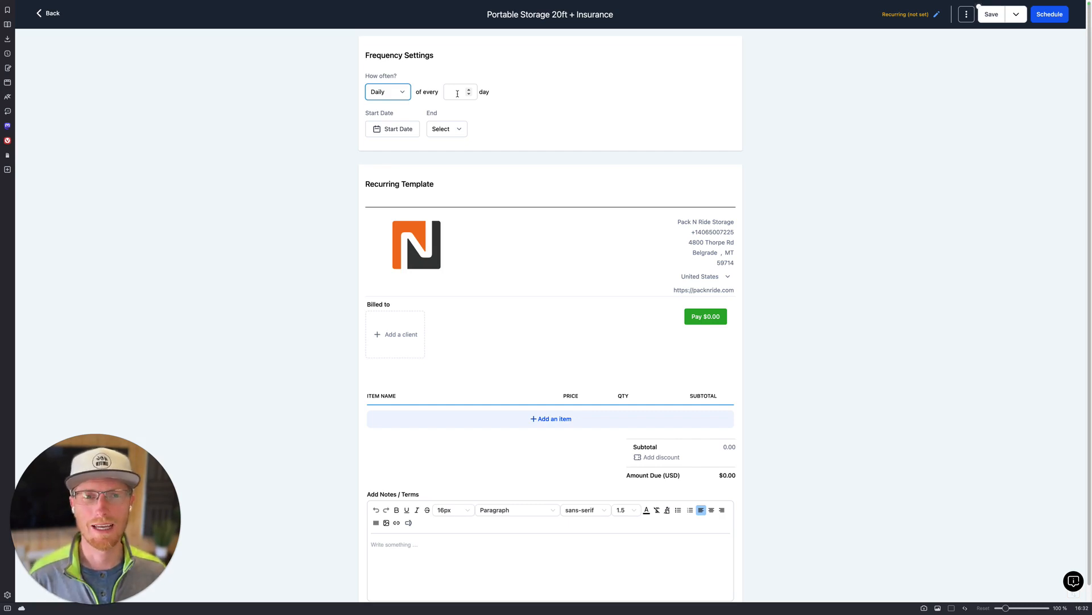
{"action": "left_click", "coordinate": [455, 93]}
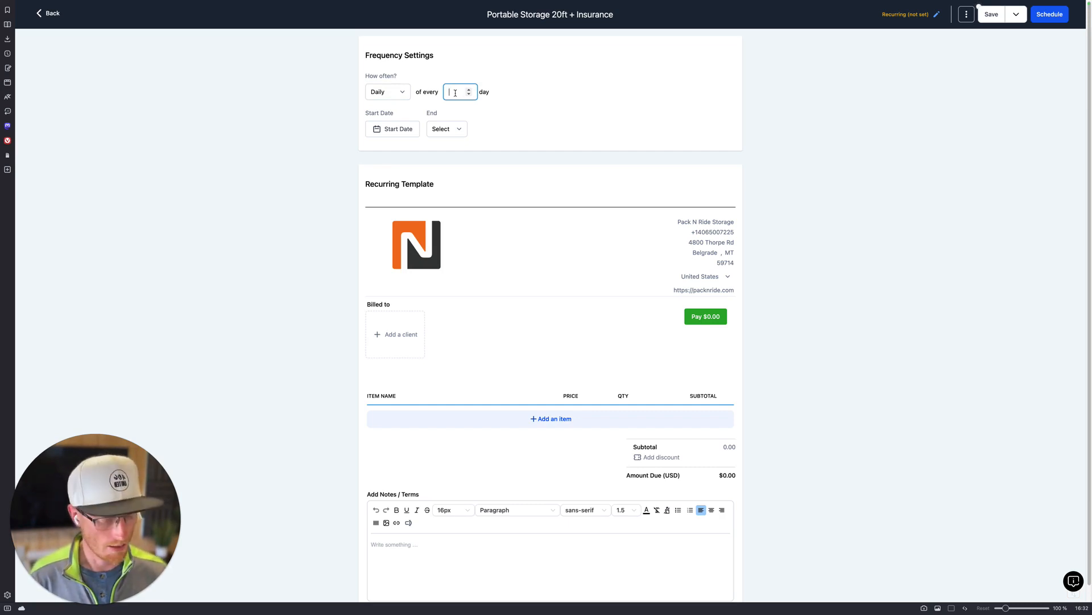
{"action": "type", "text": "30"}
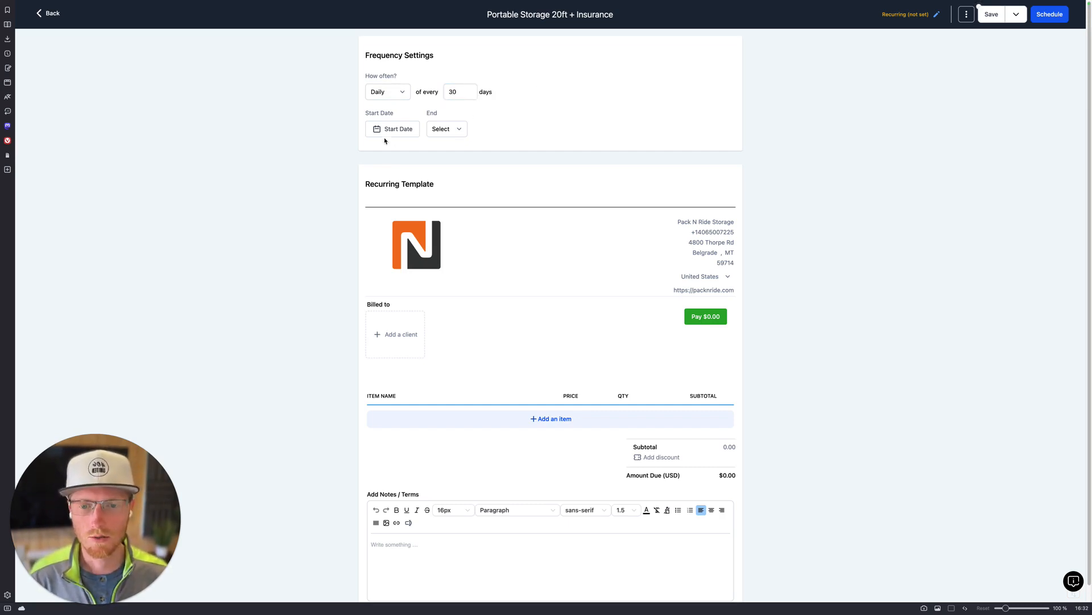
{"action": "left_click", "coordinate": [391, 129]}
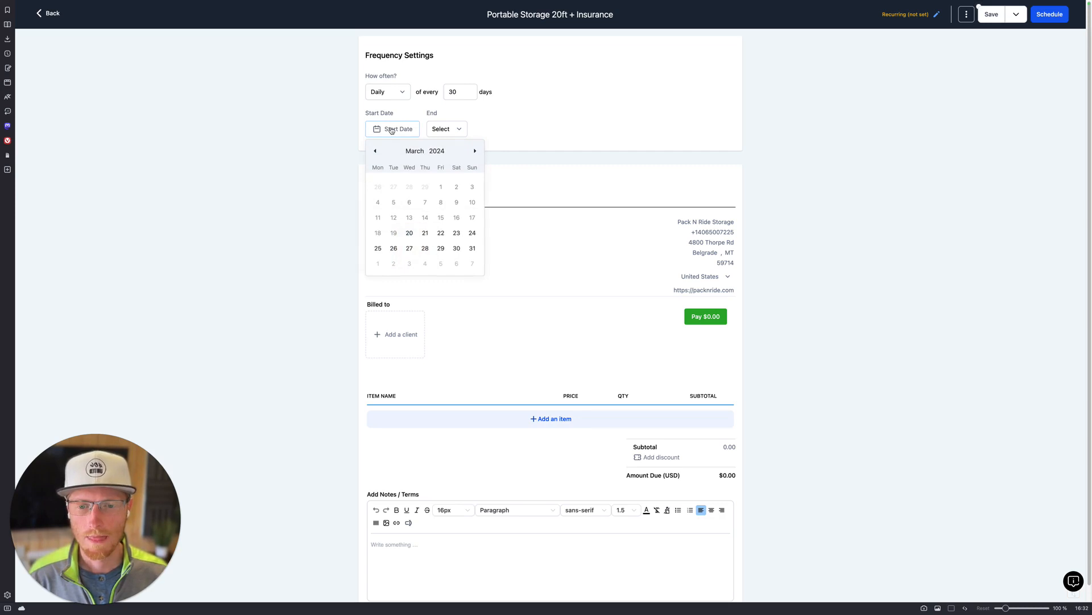
{"action": "left_click", "coordinate": [426, 248]}
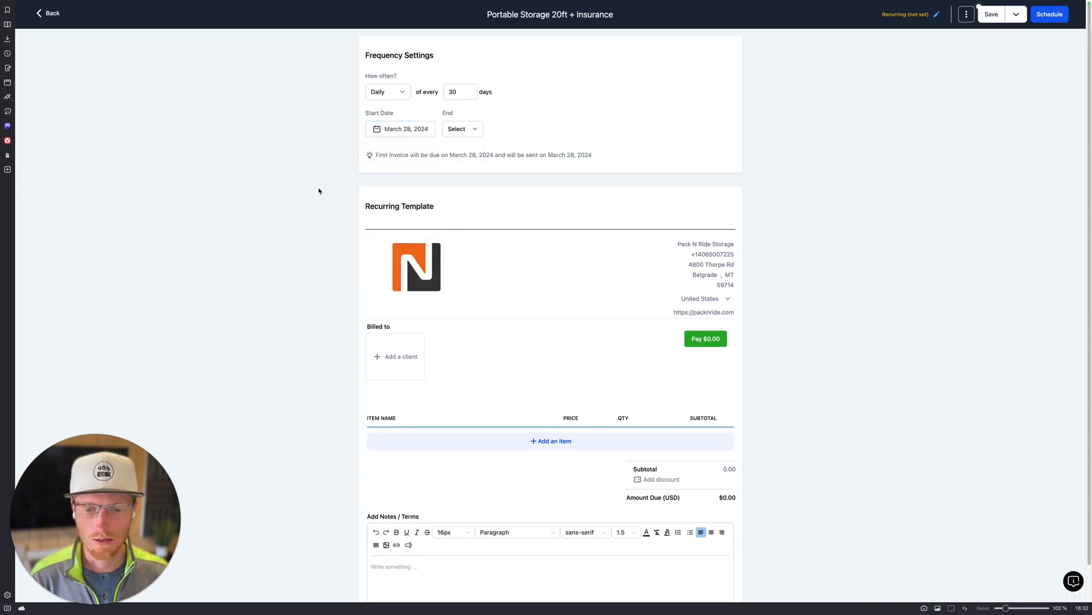
Step: Bill the template to the client by pasting their e-mail into the search
{"action": "left_click", "coordinate": [399, 354]}
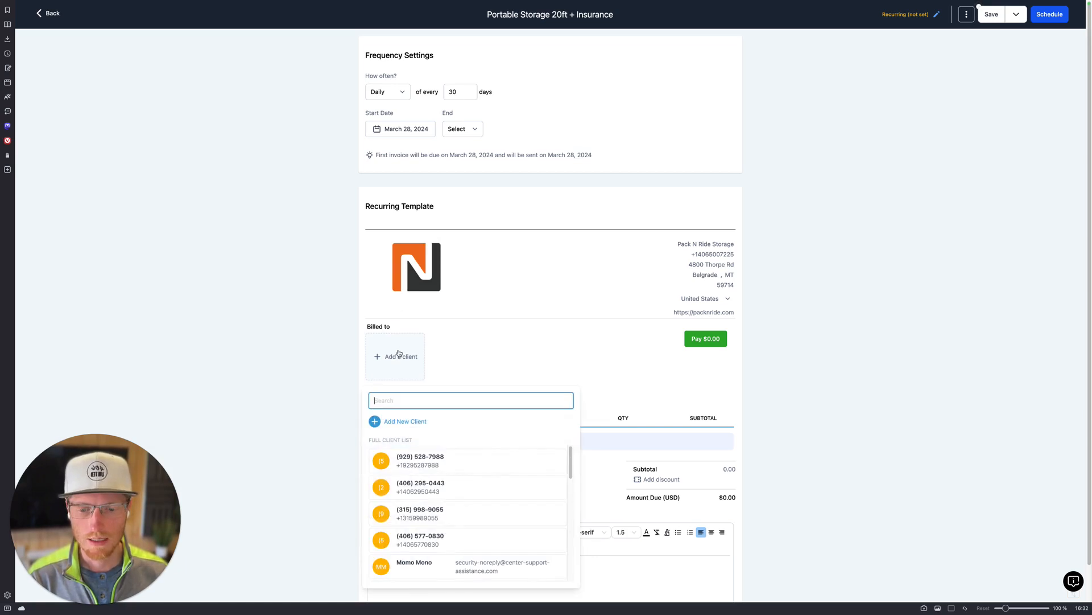
{"action": "key", "text": "super+v"}
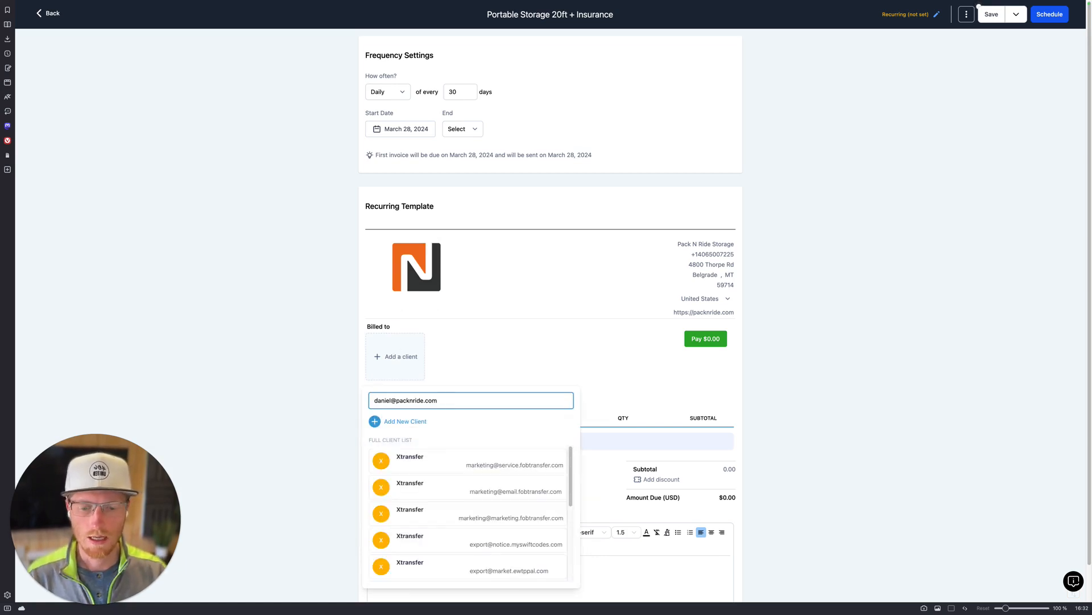
{"action": "left_click", "coordinate": [428, 459]}
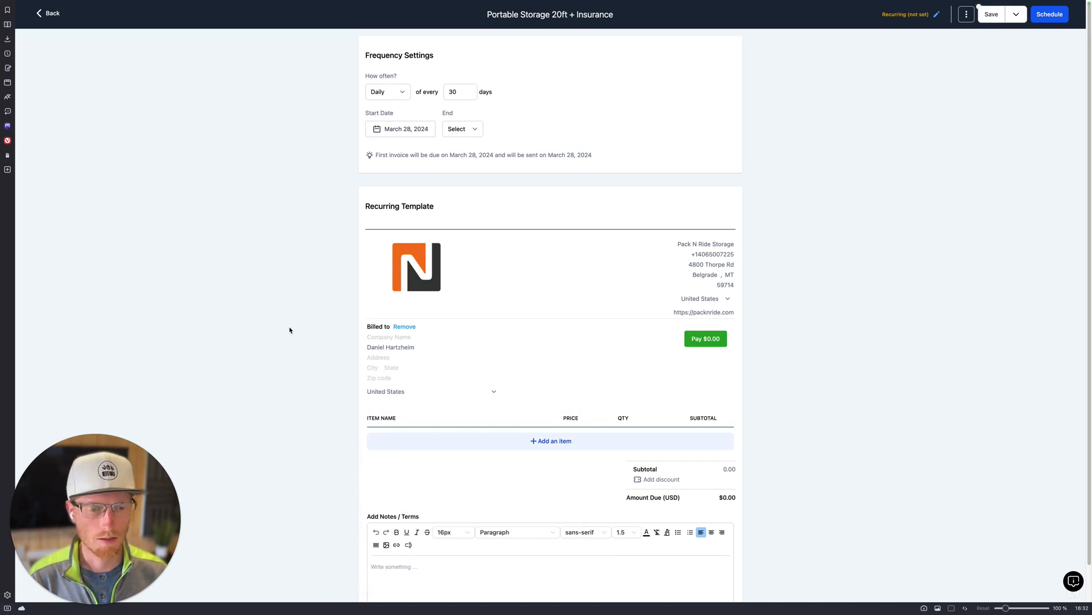
Step: Add the 20' Portable Storage Unit line item at $220
{"action": "left_click", "coordinate": [546, 448]}
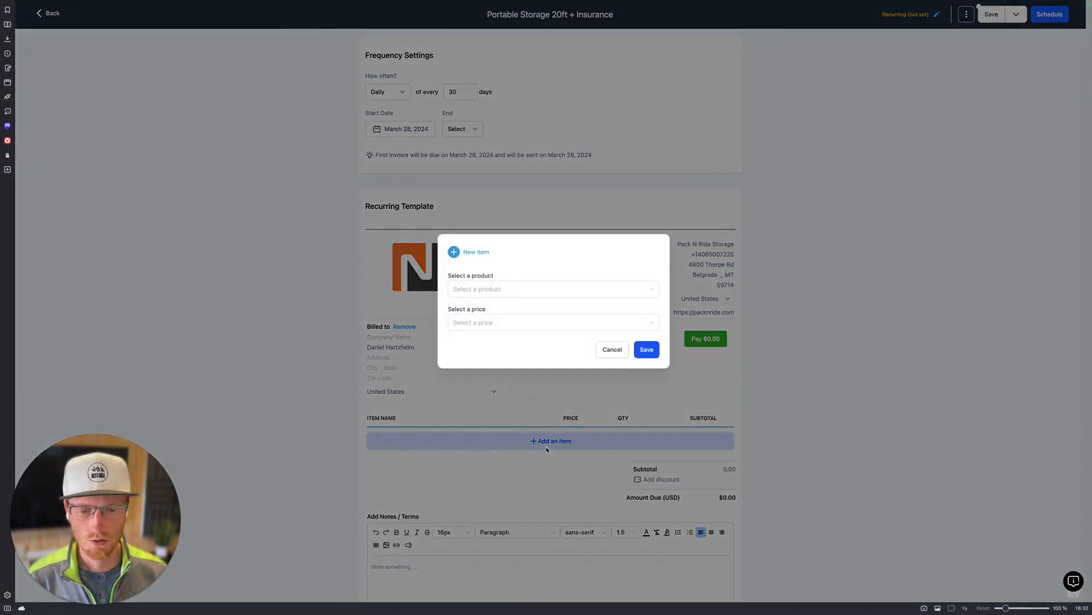
{"action": "left_click", "coordinate": [475, 289]}
{"action": "scroll", "coordinate": [488, 377], "scroll_direction": "down", "scroll_amount": 3}
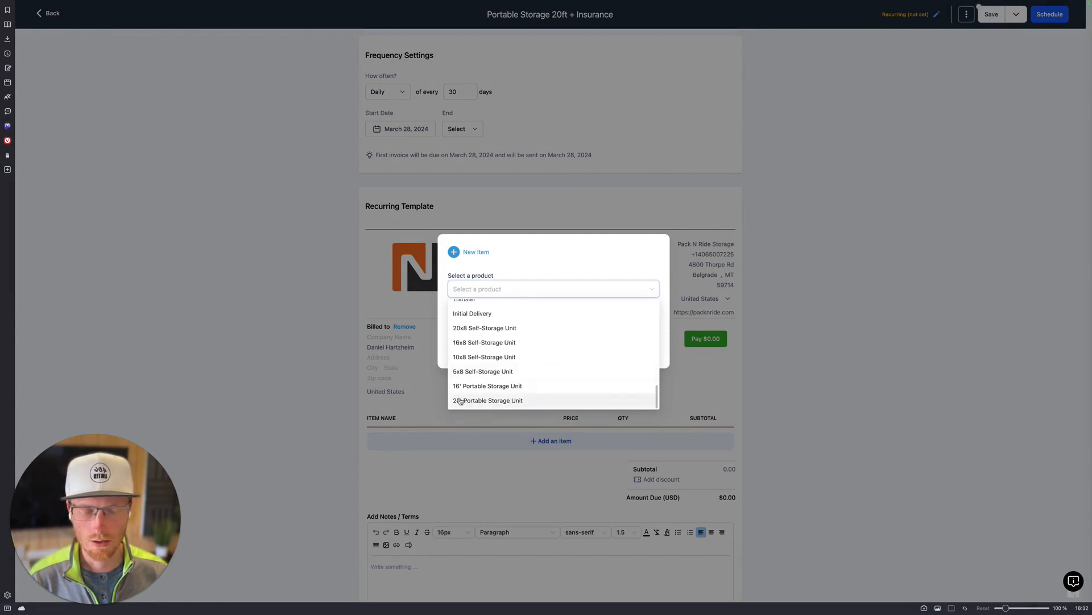
{"action": "left_click", "coordinate": [498, 401]}
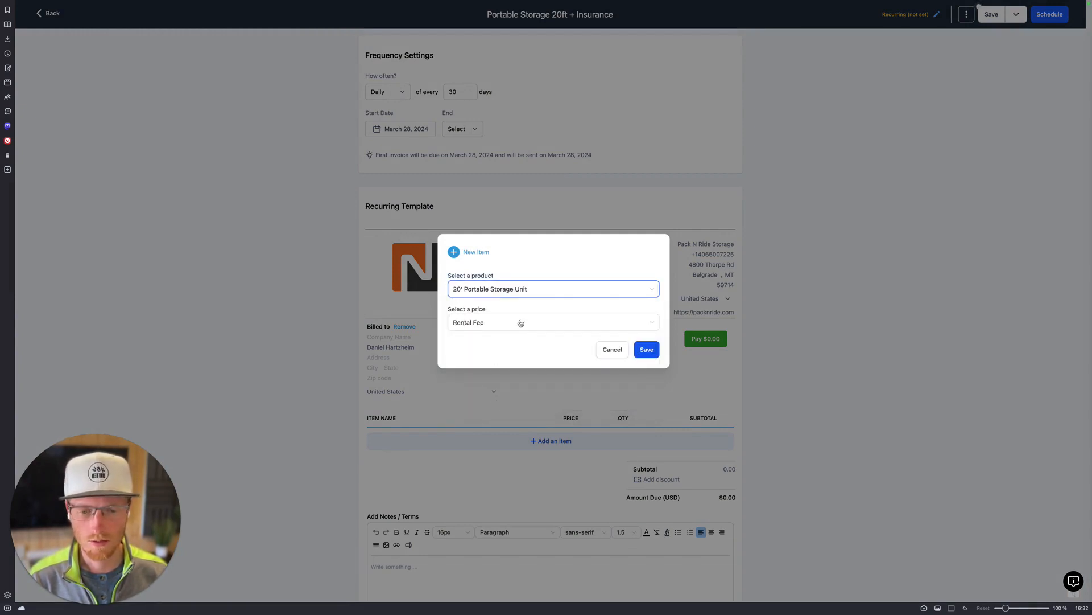
{"action": "left_click", "coordinate": [646, 349]}
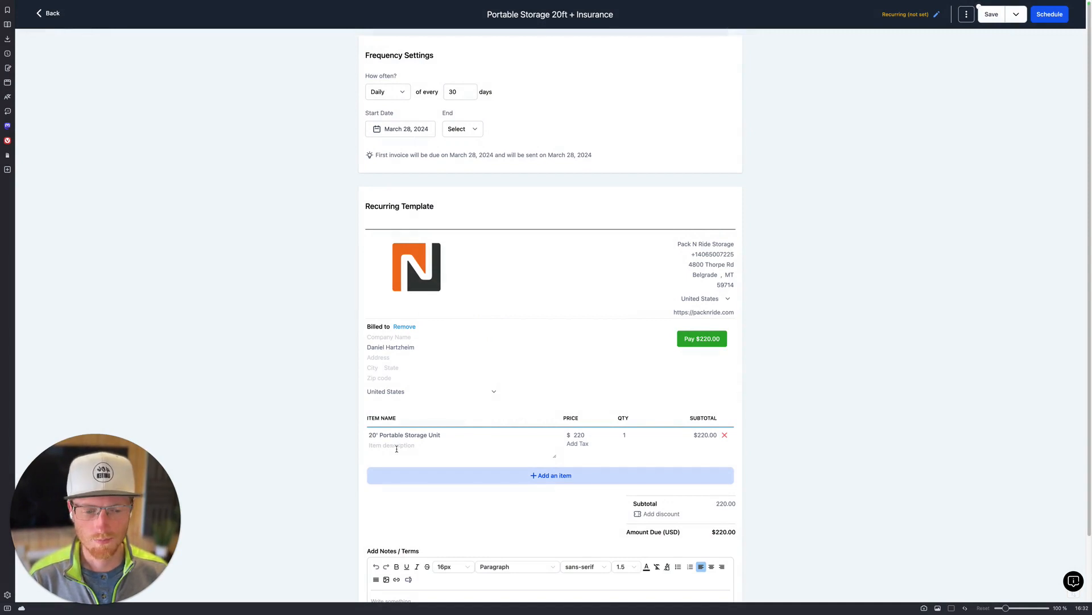
Step: Apply a fixed $20 discount, leaving $200.00 due
{"action": "scroll", "coordinate": [512, 478], "scroll_direction": "down", "scroll_amount": 1}
{"action": "left_click", "coordinate": [661, 441]}
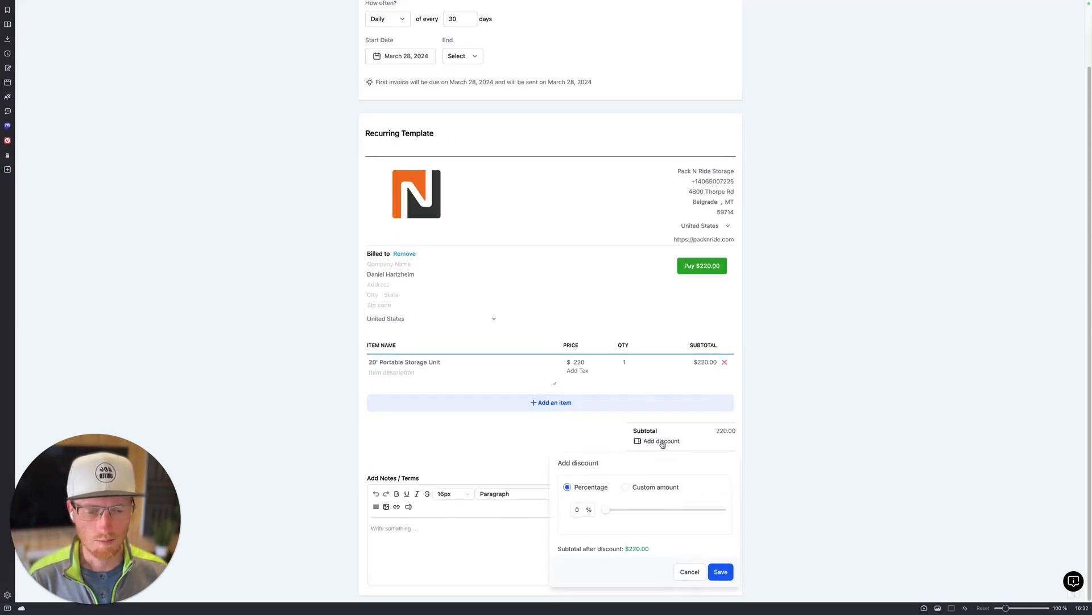
{"action": "left_click", "coordinate": [625, 487]}
{"action": "left_click", "coordinate": [582, 509]}
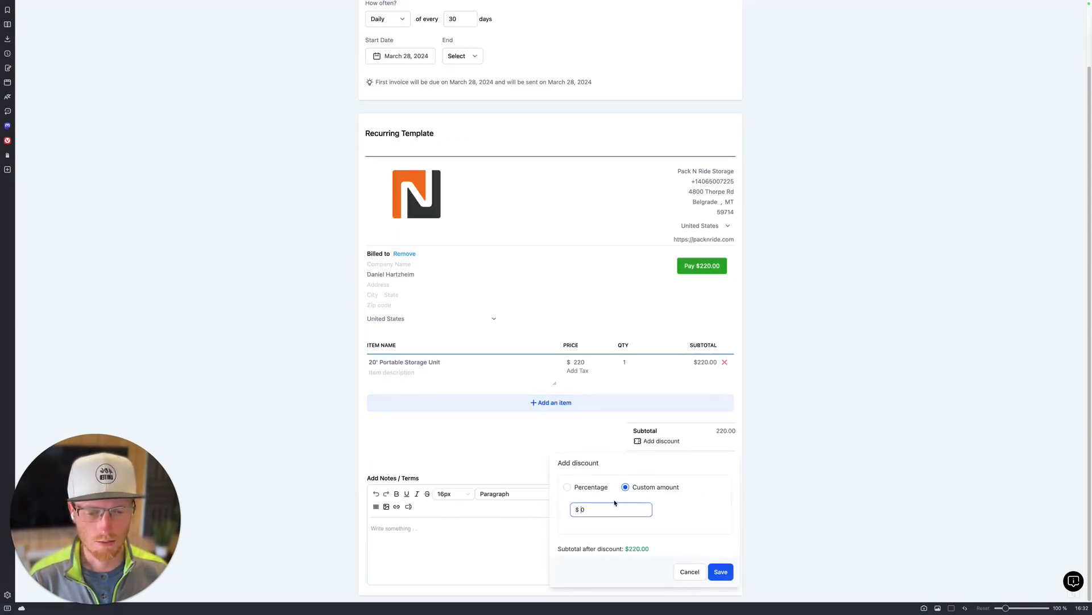
{"action": "type", "text": "20"}
{"action": "left_click", "coordinate": [720, 571]}
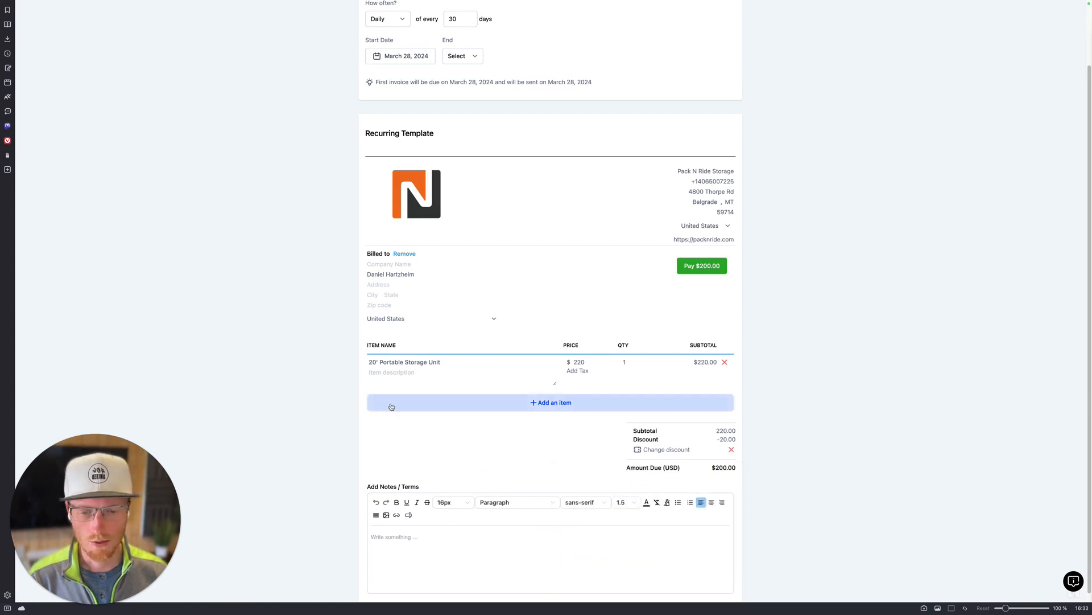
Step: Add a Damage Waiver line item at $15
{"action": "left_click", "coordinate": [541, 403]}
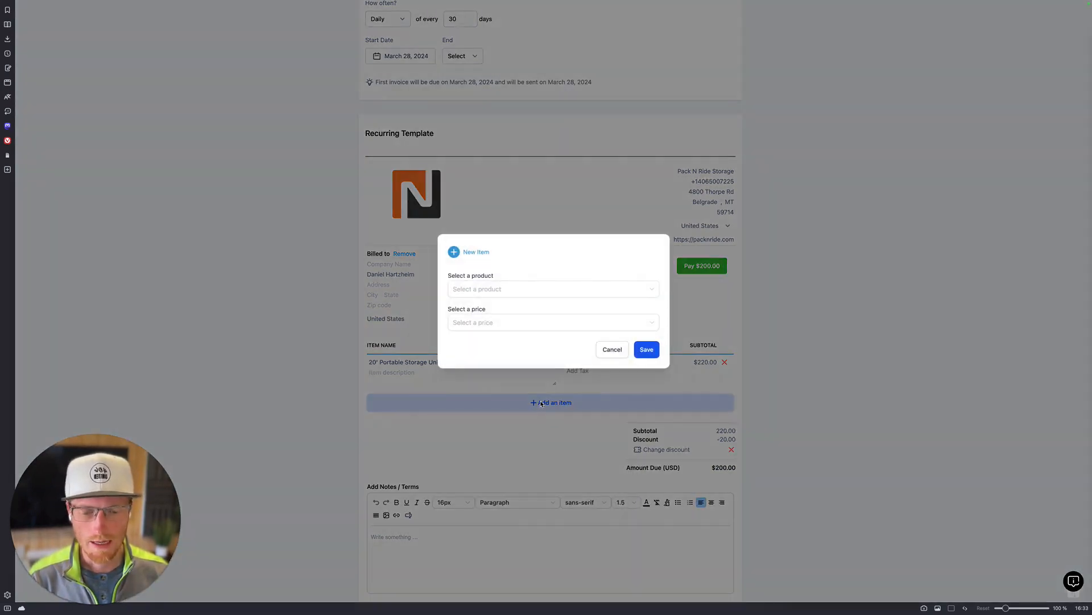
{"action": "left_click", "coordinate": [470, 291]}
{"action": "scroll", "coordinate": [486, 363], "scroll_direction": "up", "scroll_amount": 3}
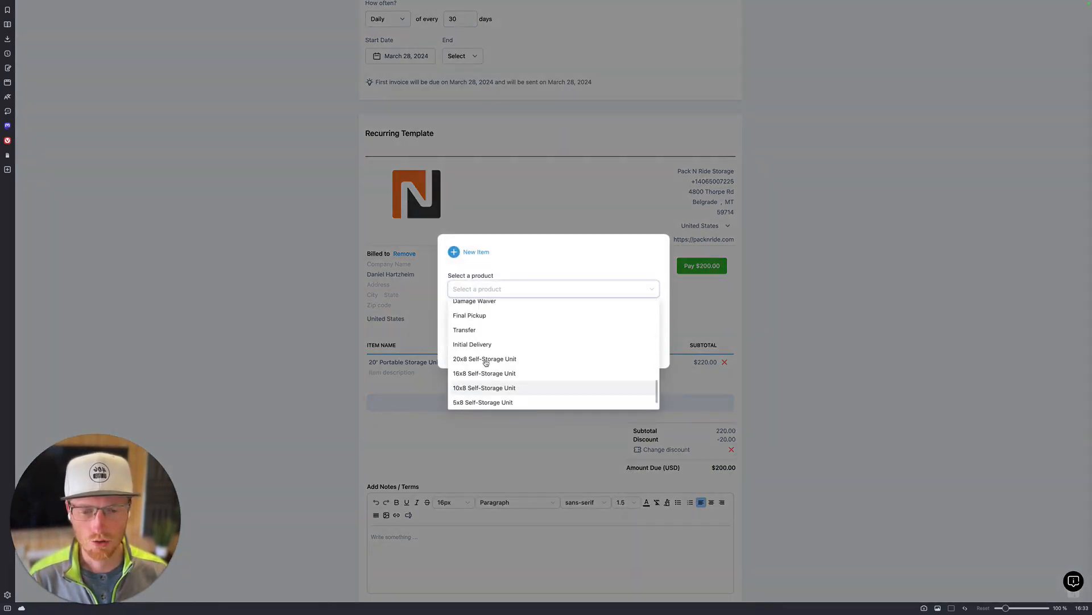
{"action": "left_click", "coordinate": [489, 339]}
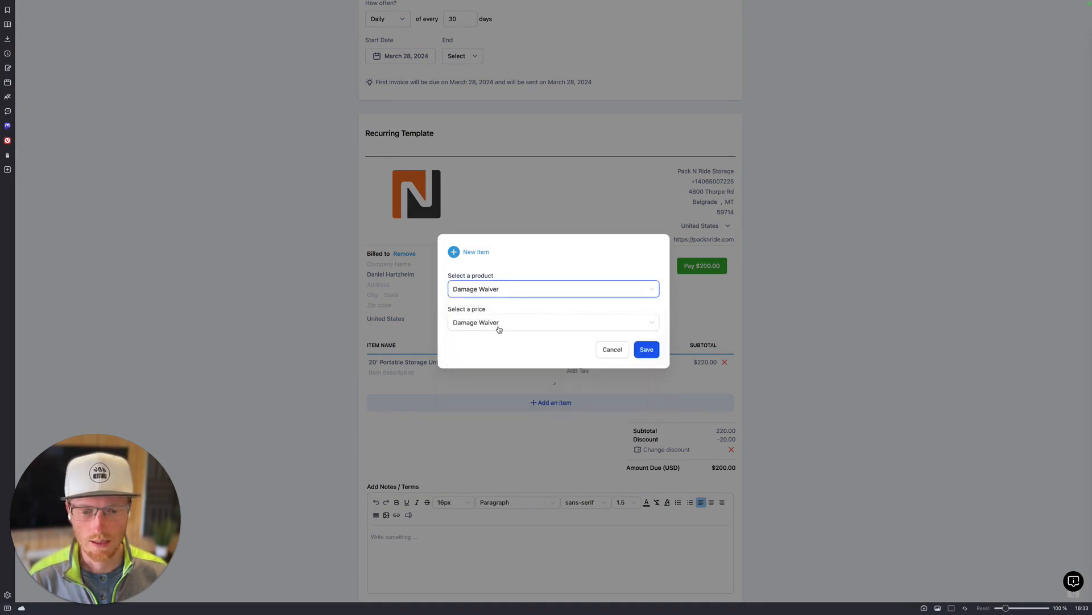
{"action": "left_click", "coordinate": [642, 355]}
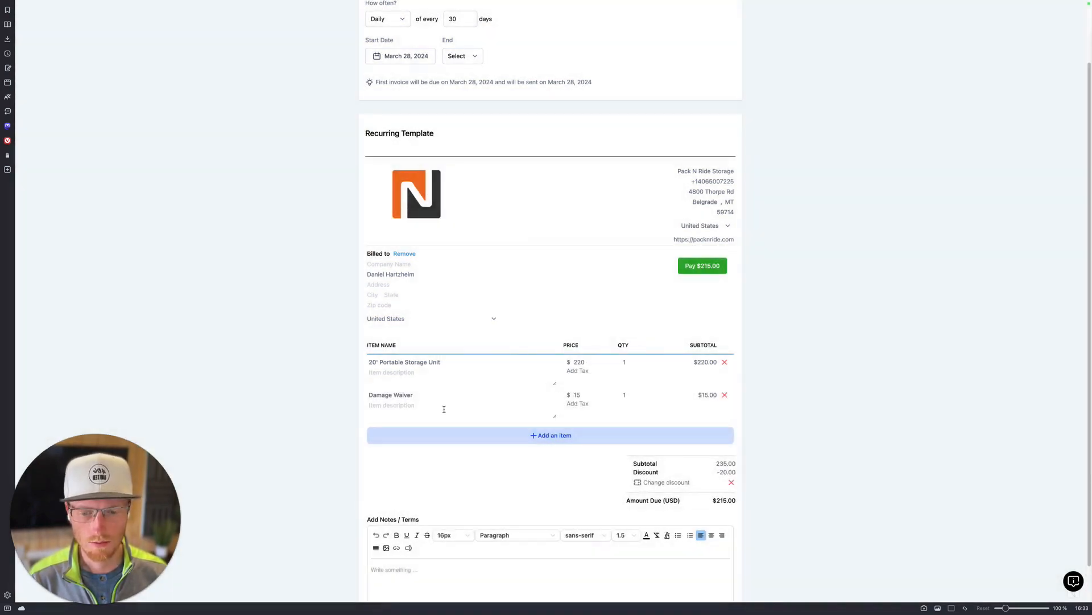
Step: Add a Contents Insurance line item at $15, raising the total to $230.00
{"action": "left_click", "coordinate": [521, 435]}
{"action": "left_click", "coordinate": [470, 286]}
{"action": "scroll", "coordinate": [490, 339], "scroll_direction": "down", "scroll_amount": 10}
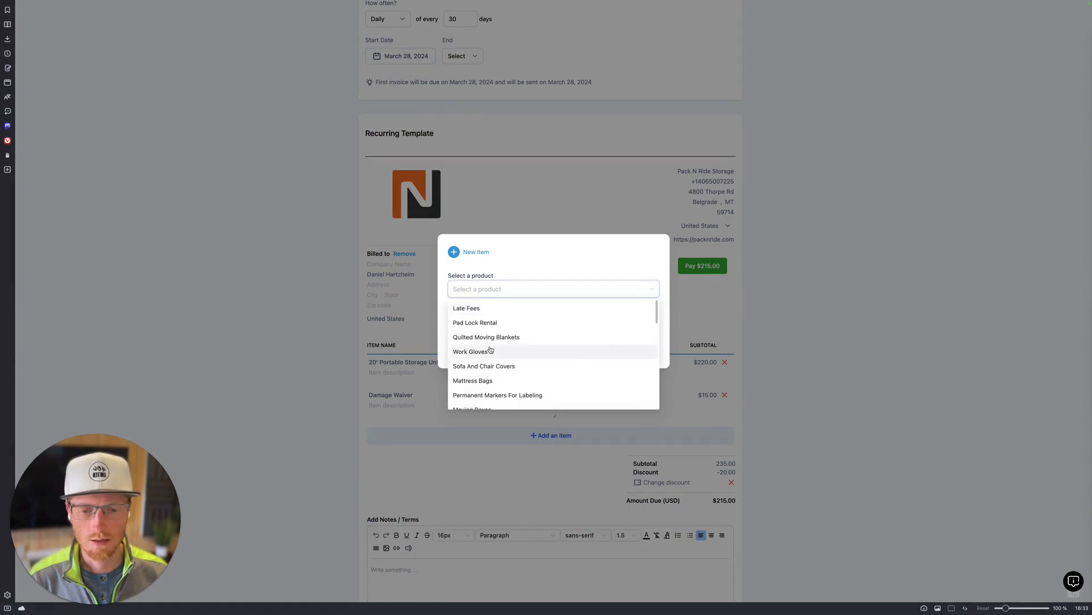
{"action": "left_click", "coordinate": [497, 322]}
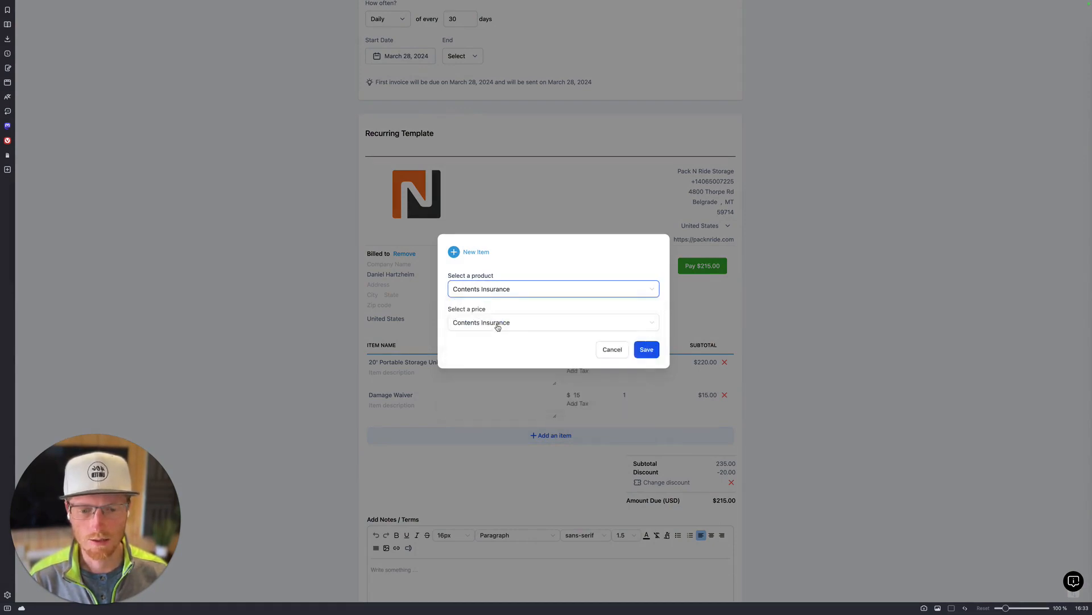
{"action": "left_click", "coordinate": [646, 348]}
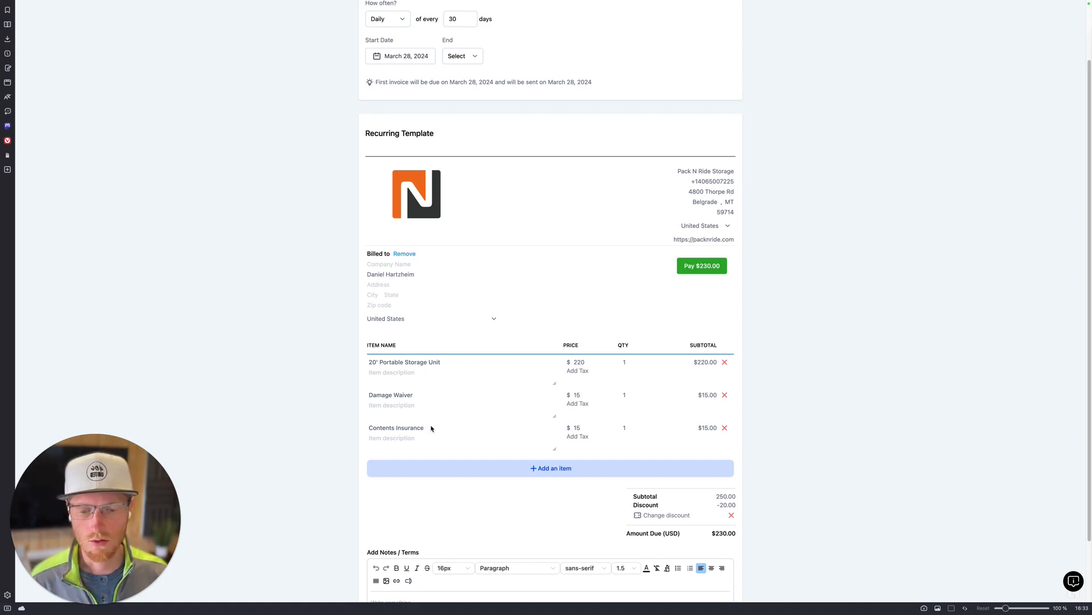
Step: Check the Contents Insurance price of 15 and the storage unit quantity, leaving both unchanged
{"action": "left_click", "coordinate": [577, 428]}
{"action": "left_click", "coordinate": [330, 406]}
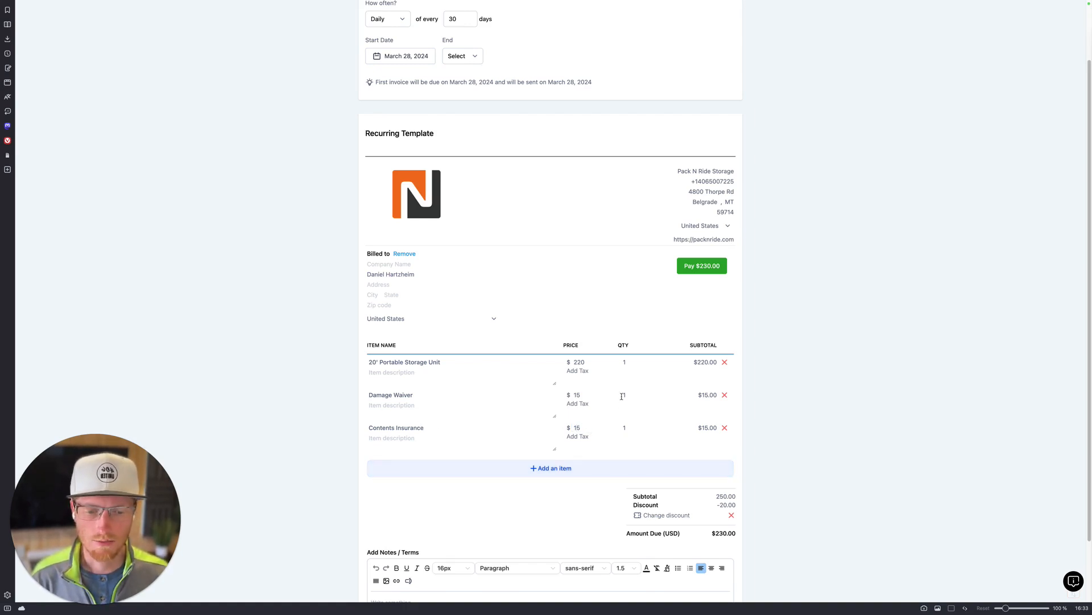
{"action": "left_click", "coordinate": [625, 371]}
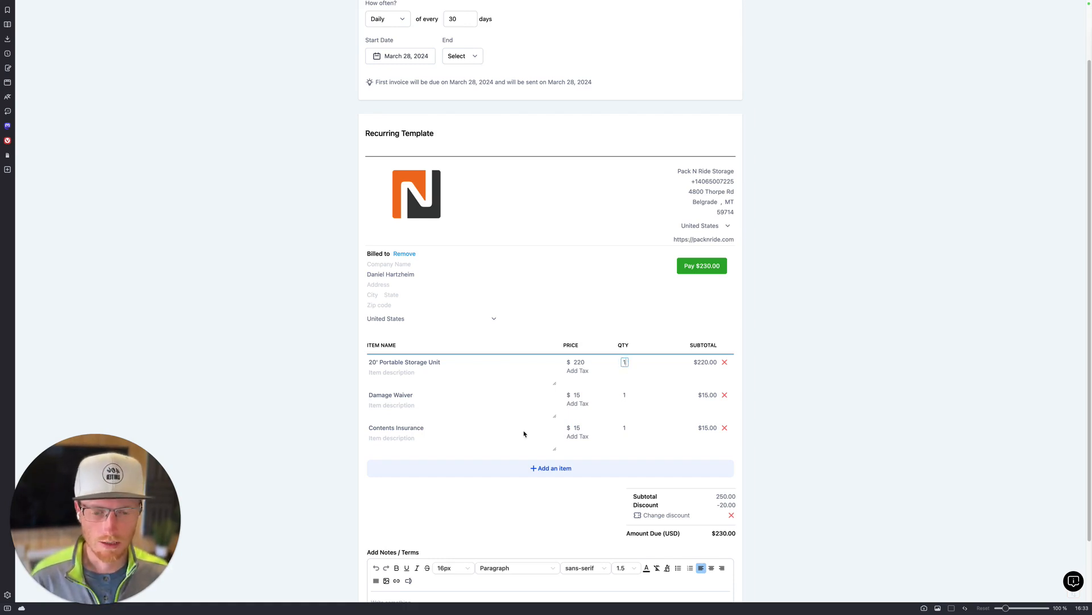
{"action": "left_click", "coordinate": [326, 419]}
Step: Add the note 'Thank you for choosing Pack N Ride Storage' to the template
{"action": "scroll", "coordinate": [580, 497], "scroll_direction": "down", "scroll_amount": 2}
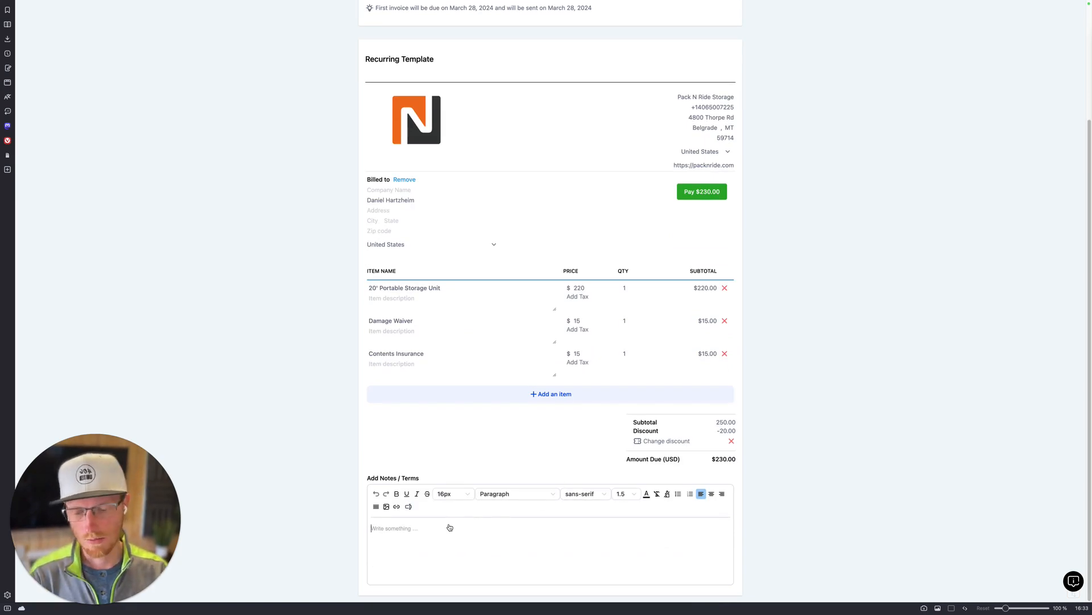
{"action": "type", "text": "Thank you for choosing - Daniel, Pack N Ride Storage"}
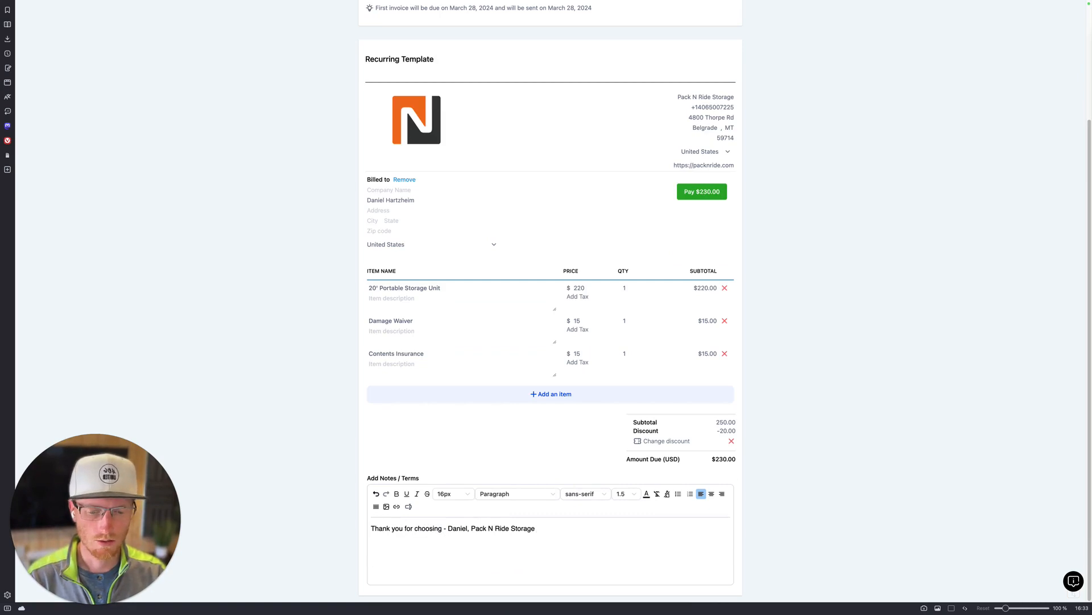
{"action": "key", "text": "ctrl+a"}
{"action": "key", "text": "BackSpace"}
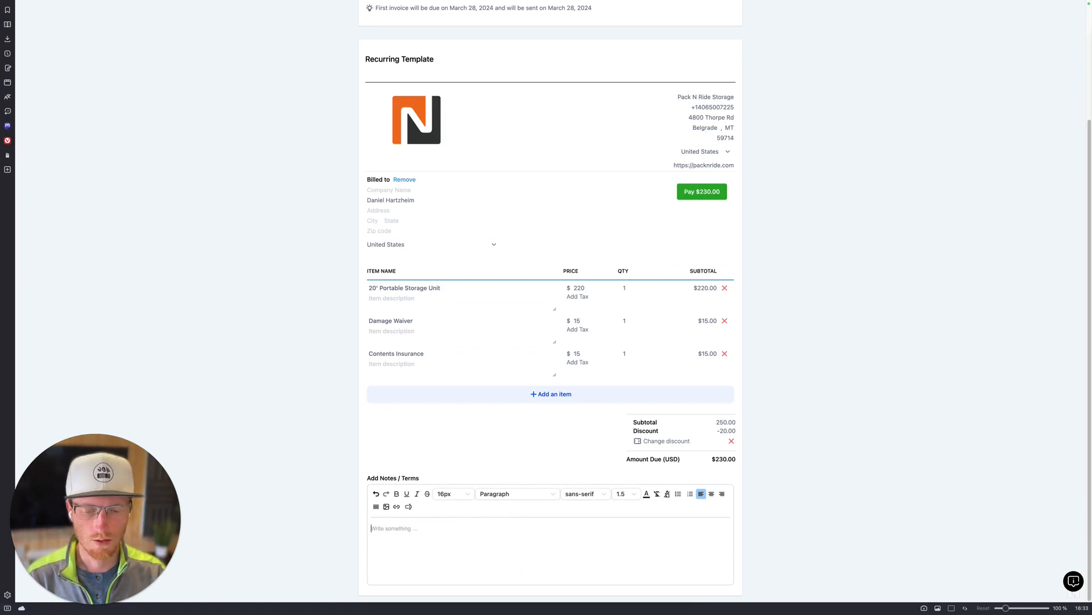
{"action": "type", "text": "Thank you for "}
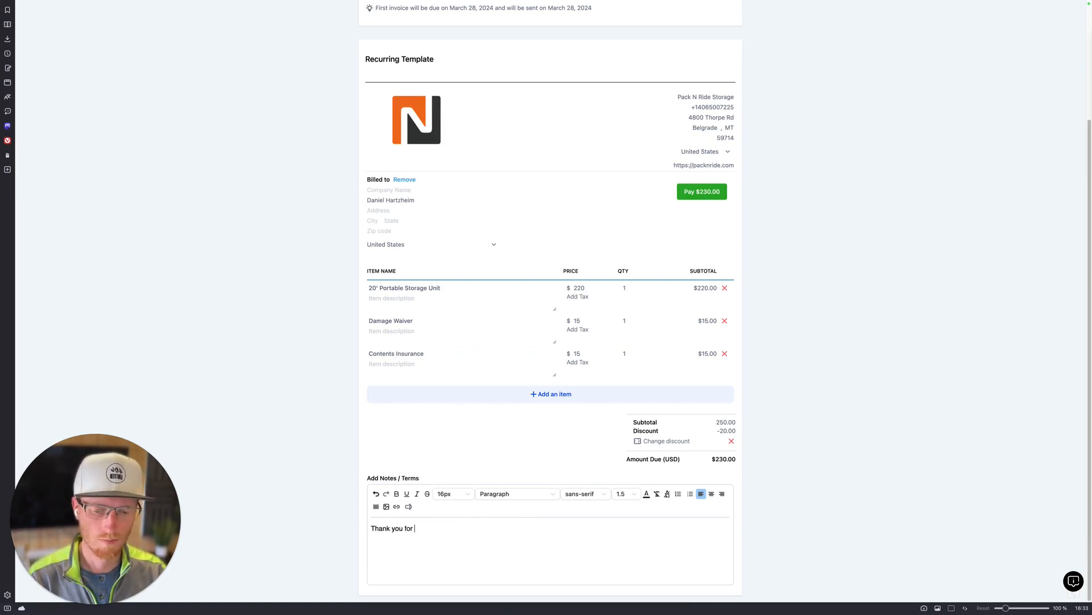
{"action": "type", "text": "choosing Pack N Ride Storage"}
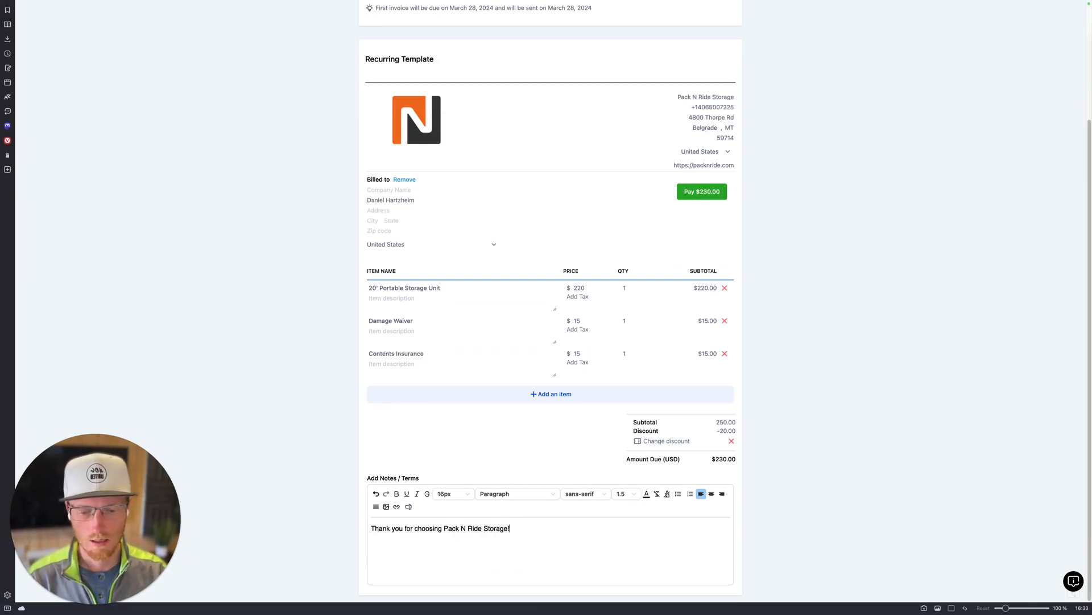
Step: Set the recurrence End to Never and bring up the Schedule Invoice dialog
{"action": "scroll", "coordinate": [778, 262], "scroll_direction": "up", "scroll_amount": 5}
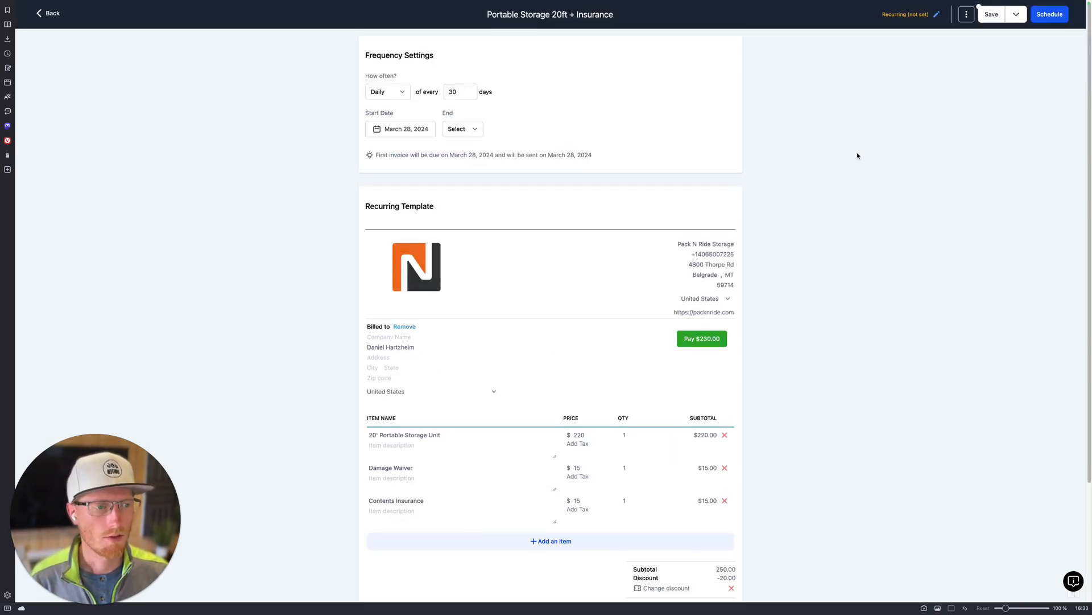
{"action": "left_click", "coordinate": [1045, 17]}
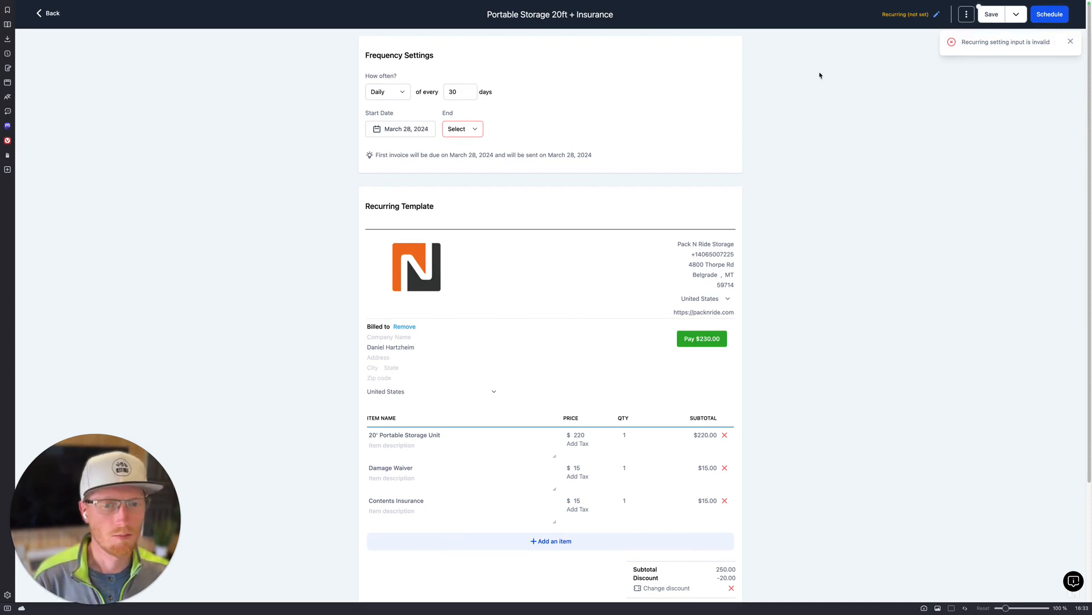
{"action": "left_click", "coordinate": [475, 129]}
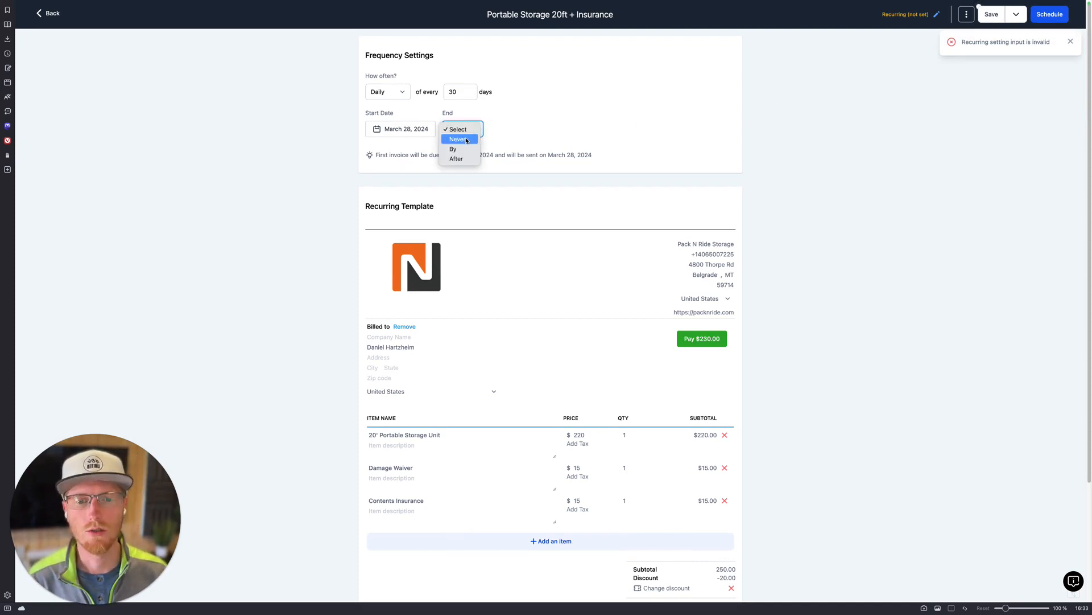
{"action": "left_click", "coordinate": [457, 138]}
{"action": "left_click", "coordinate": [1070, 41]}
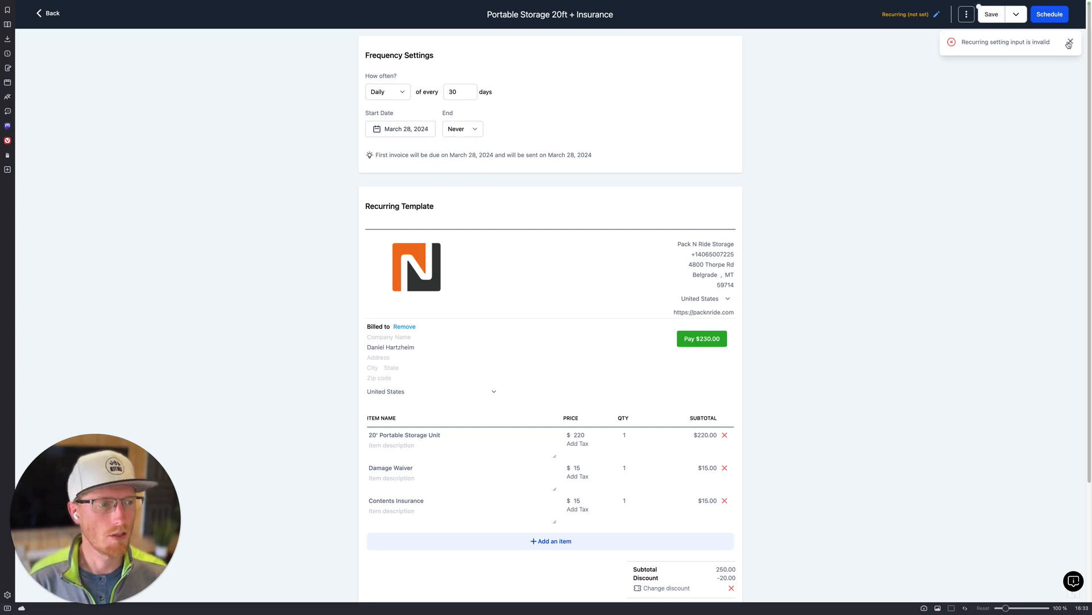
{"action": "left_click", "coordinate": [1043, 20]}
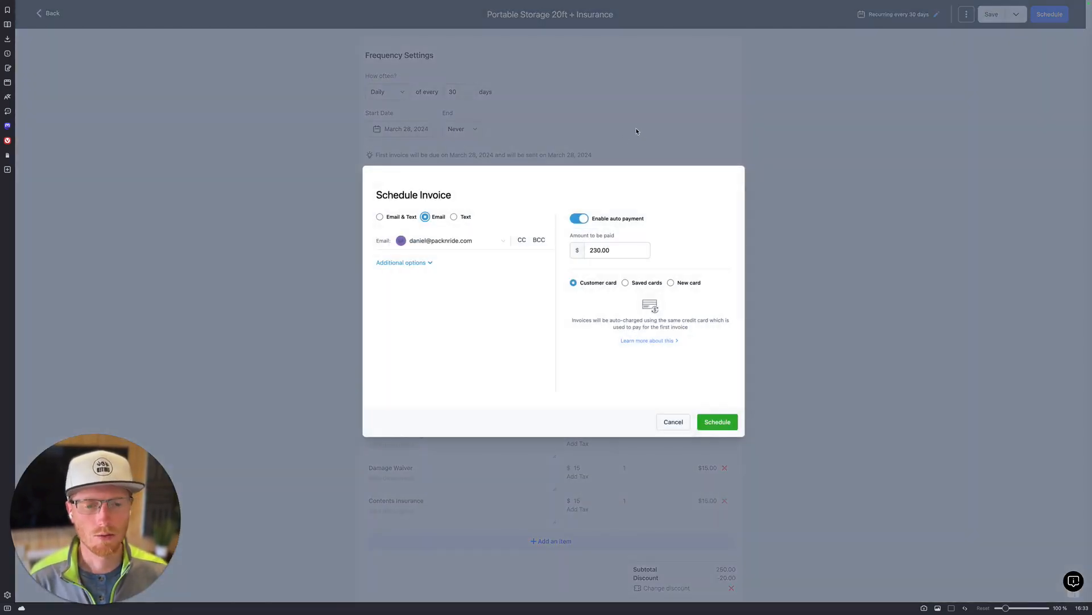
{"action": "left_click", "coordinate": [380, 218]}
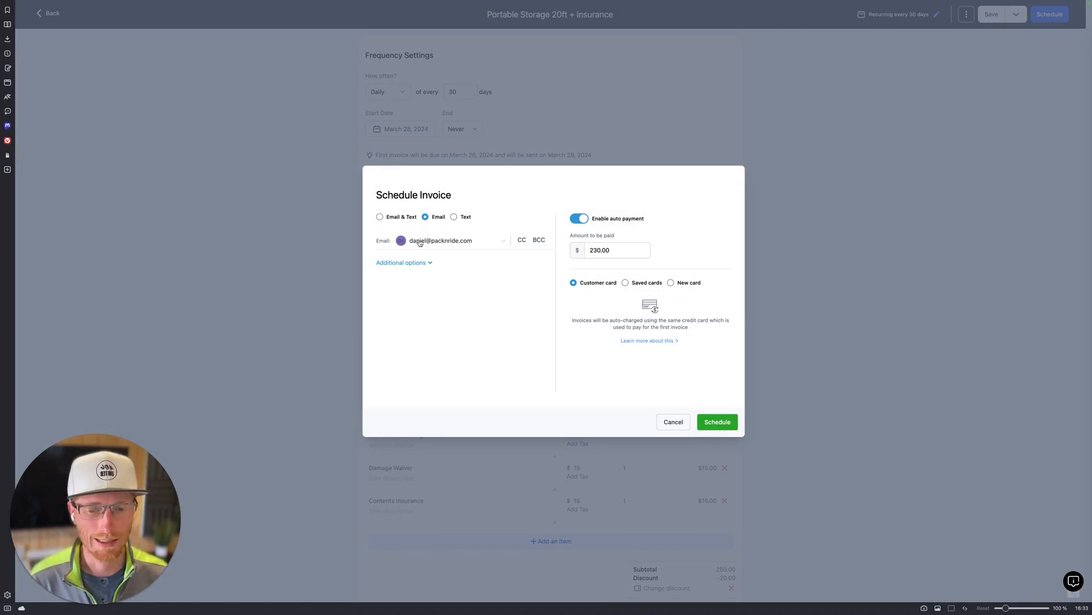
{"action": "left_click", "coordinate": [421, 264]}
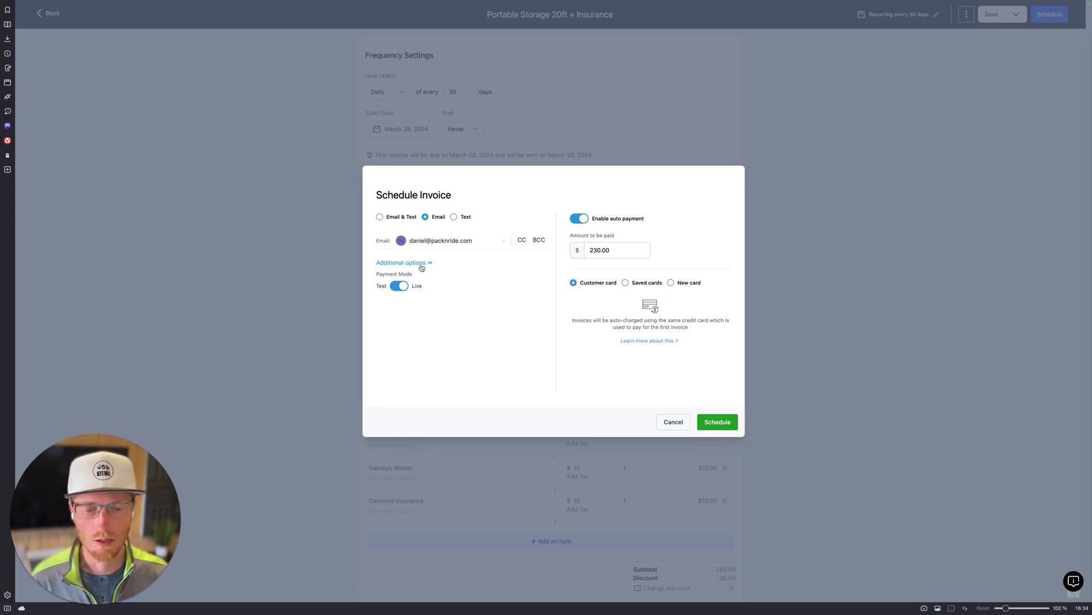
{"action": "left_click", "coordinate": [421, 264]}
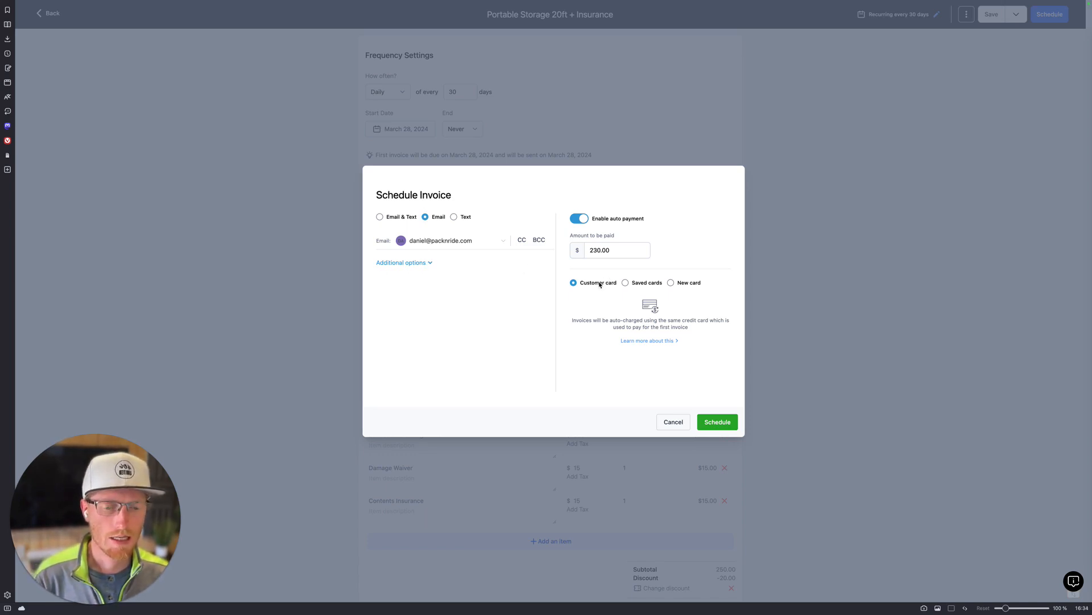
{"action": "left_click", "coordinate": [626, 282]}
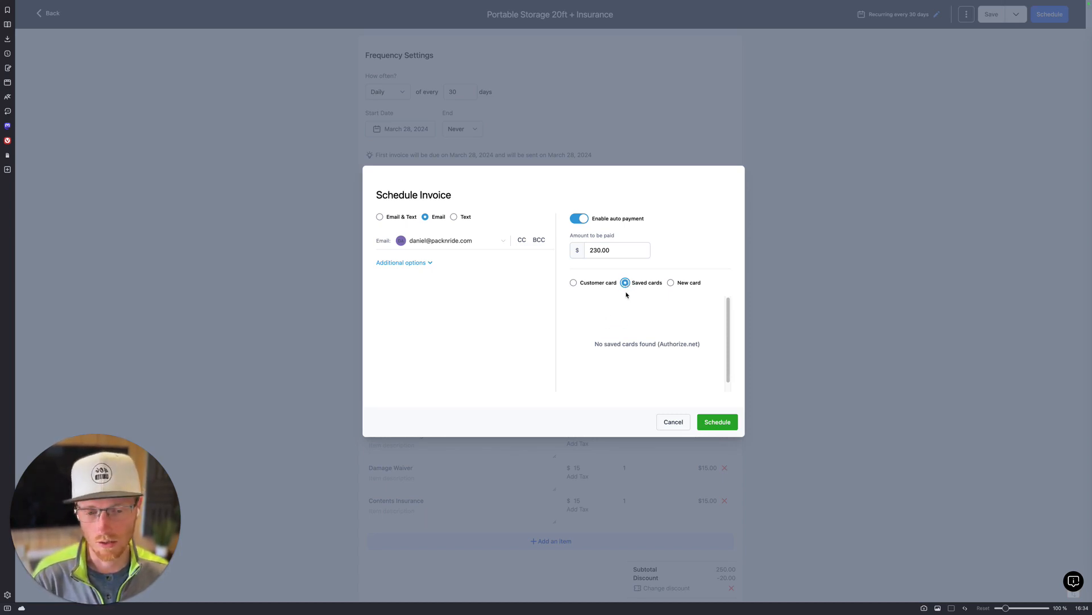
{"action": "left_click", "coordinate": [671, 283]}
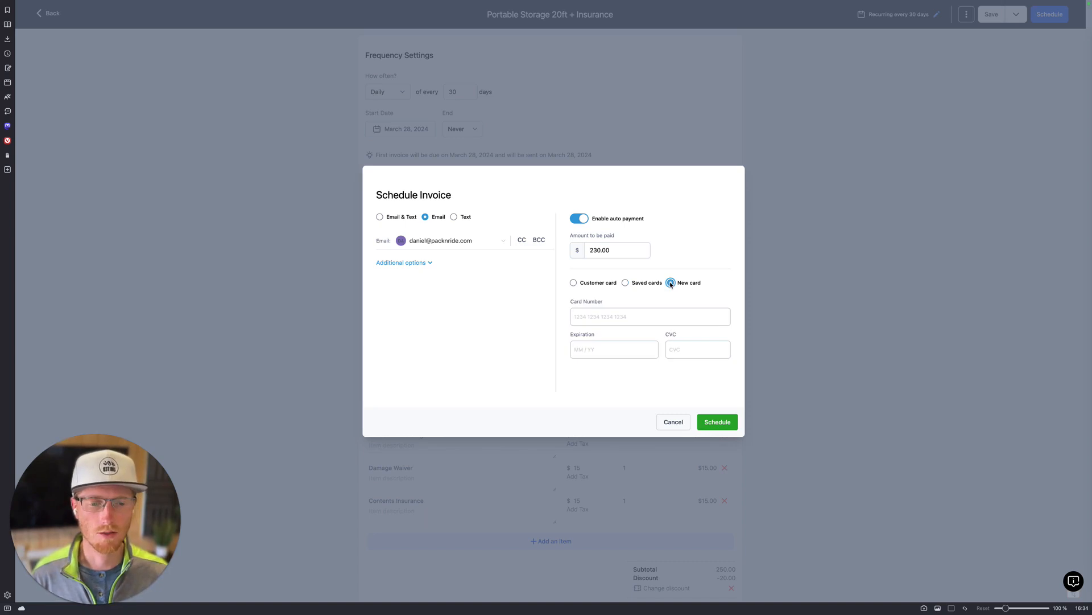
{"action": "left_click", "coordinate": [597, 316]}
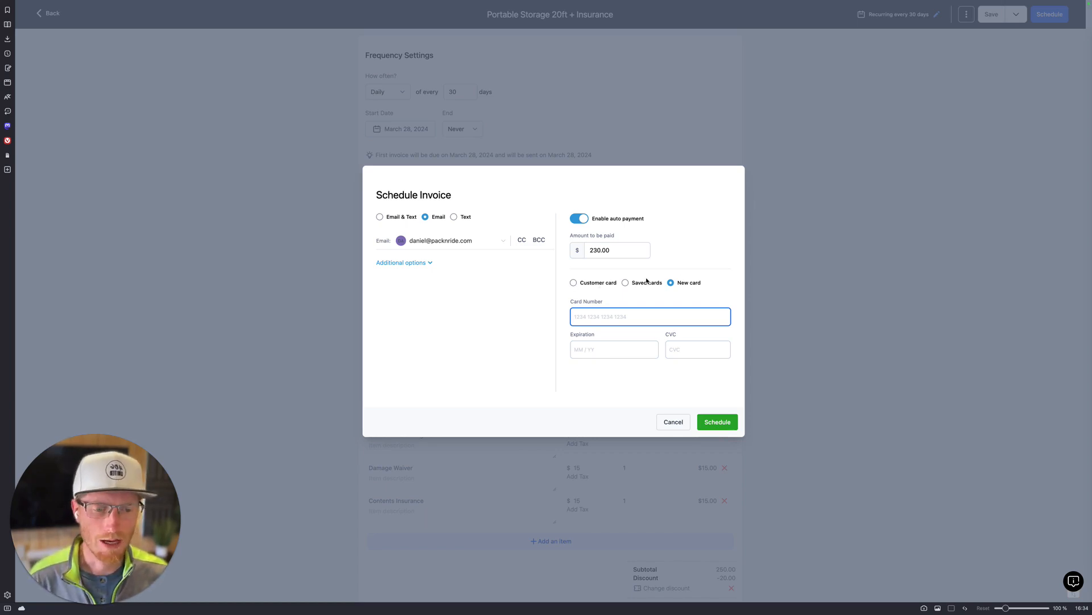
{"action": "left_click", "coordinate": [590, 284]}
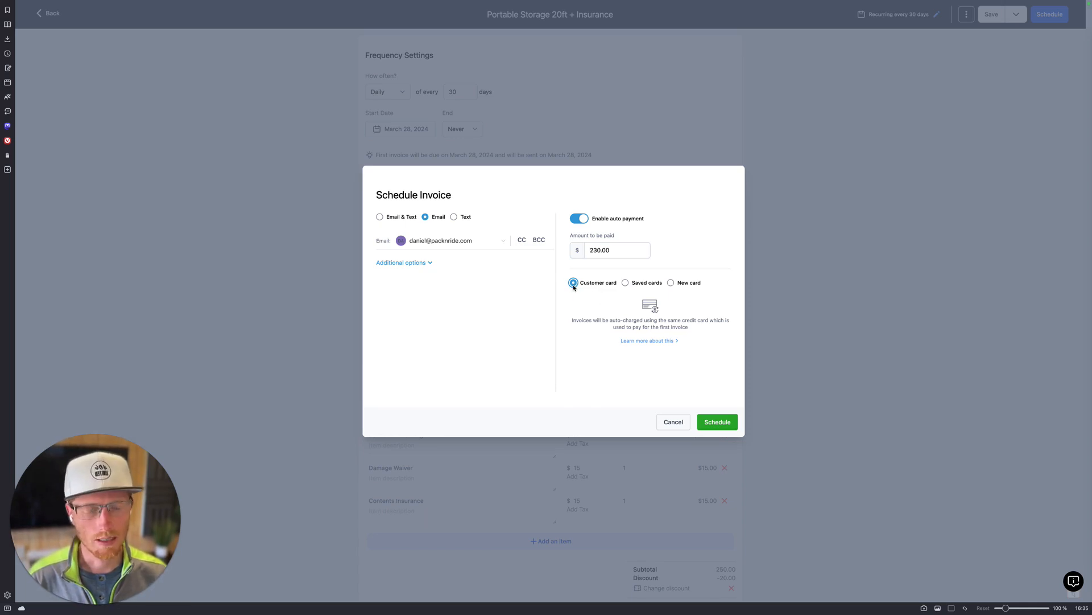
Step: Cancel scheduling, go back, and view All Invoices, glancing at the date range filter
{"action": "left_click", "coordinate": [675, 422]}
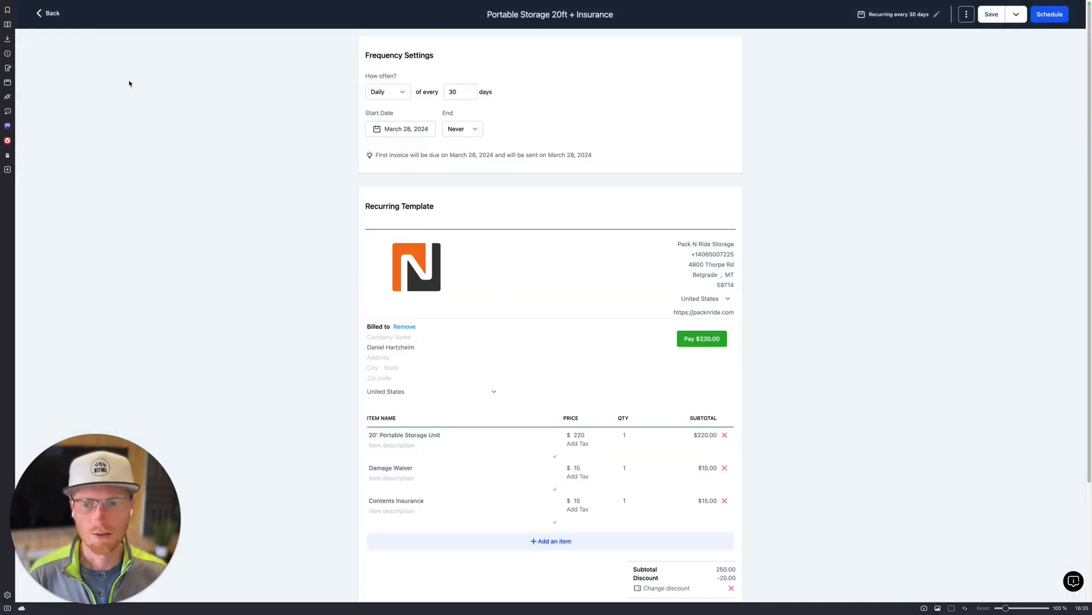
{"action": "left_click", "coordinate": [50, 14]}
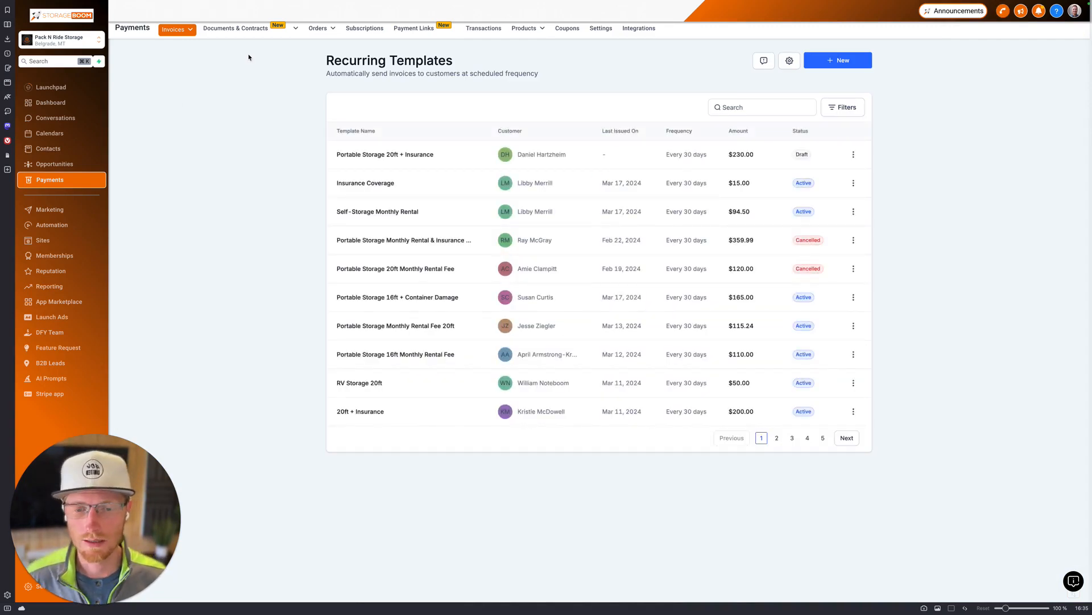
{"action": "mouse_move", "coordinate": [182, 33]}
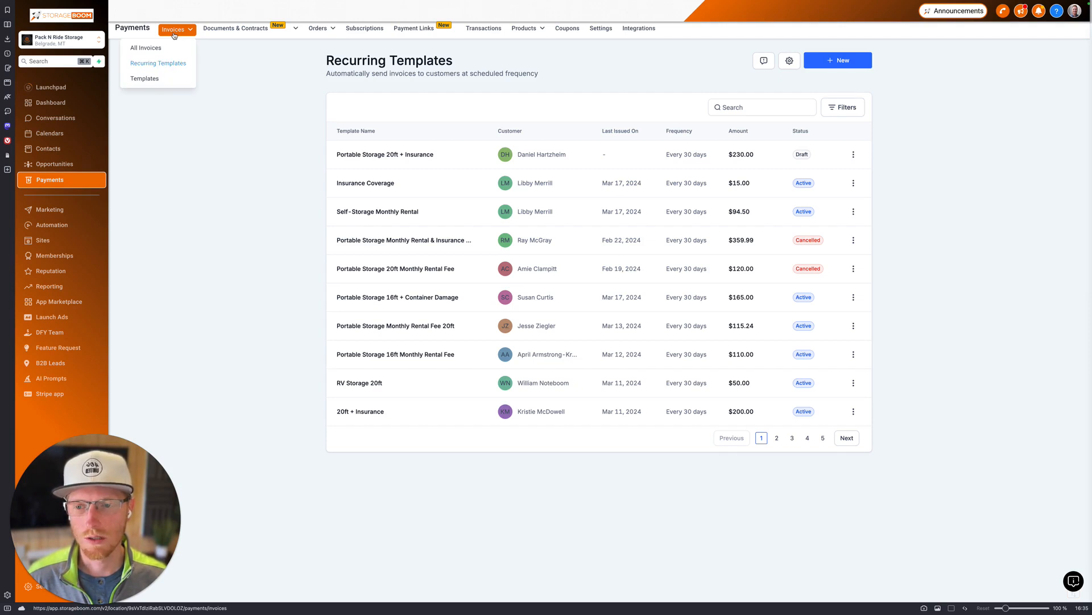
{"action": "left_click", "coordinate": [173, 32]}
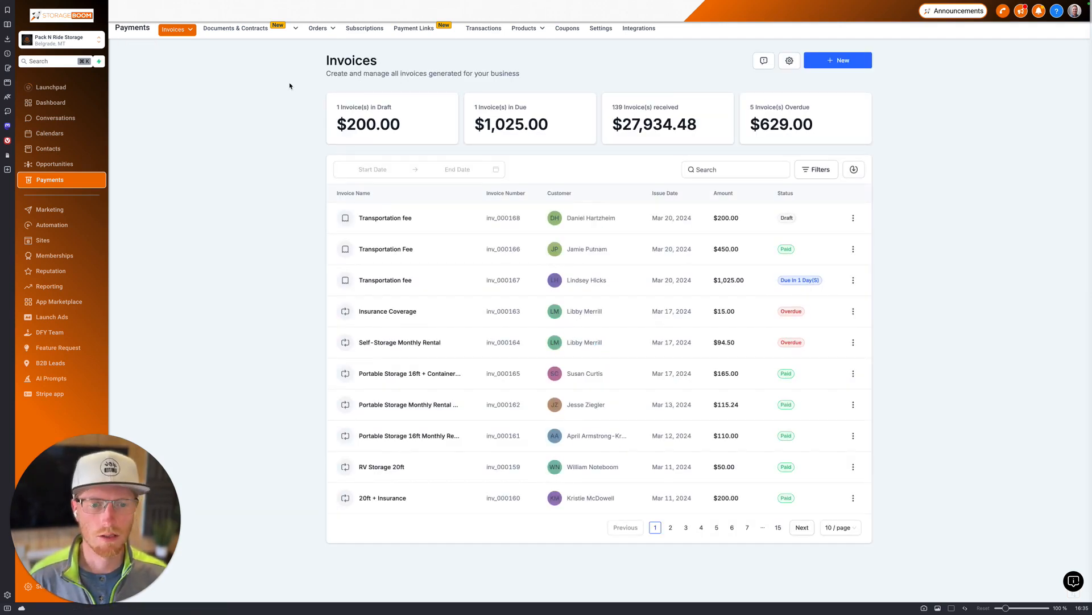
{"action": "left_click", "coordinate": [367, 169]}
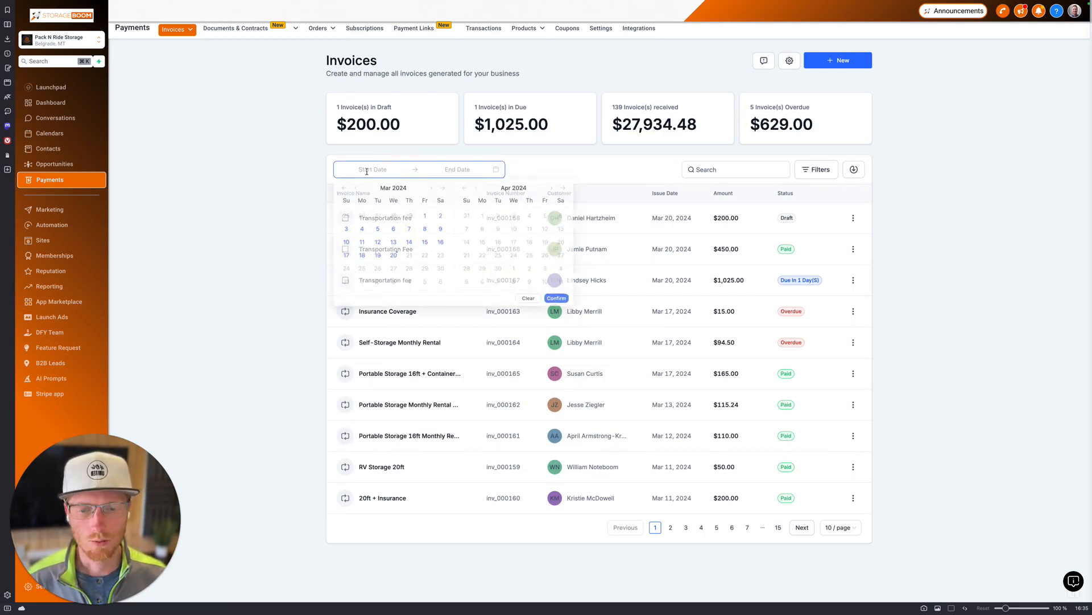
{"action": "left_click", "coordinate": [276, 166]}
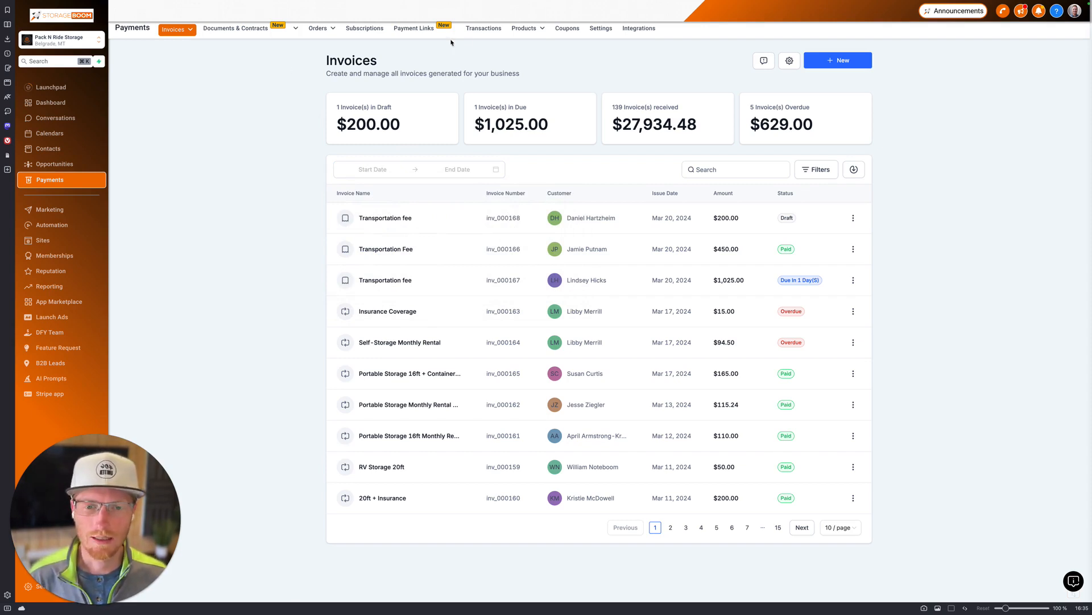
Step: Browse the Transactions page, then the Products catalogue
{"action": "left_click", "coordinate": [480, 29]}
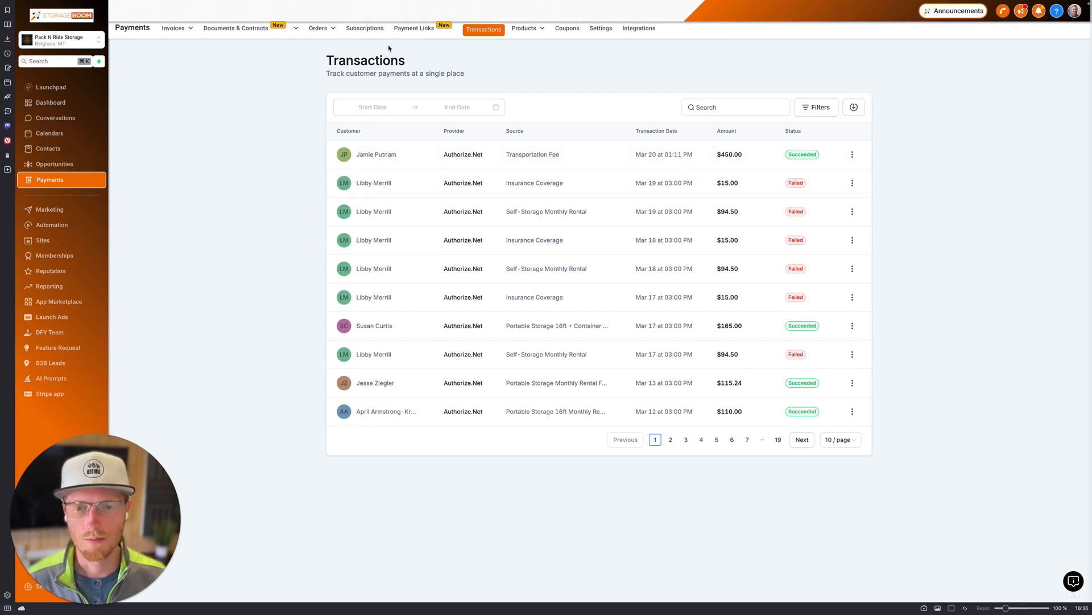
{"action": "mouse_move", "coordinate": [526, 32]}
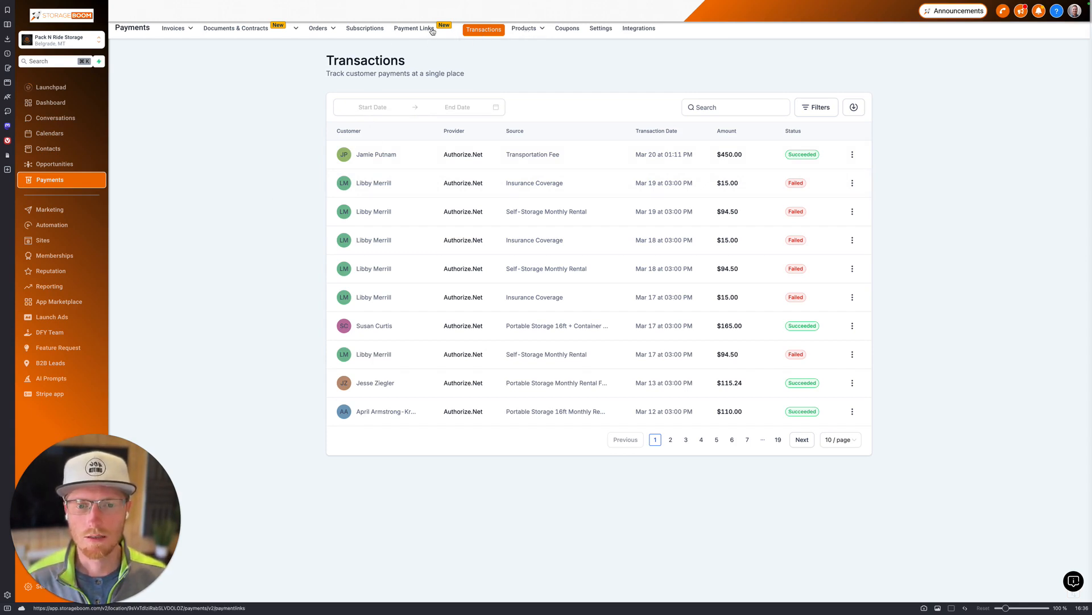
{"action": "left_click", "coordinate": [523, 30]}
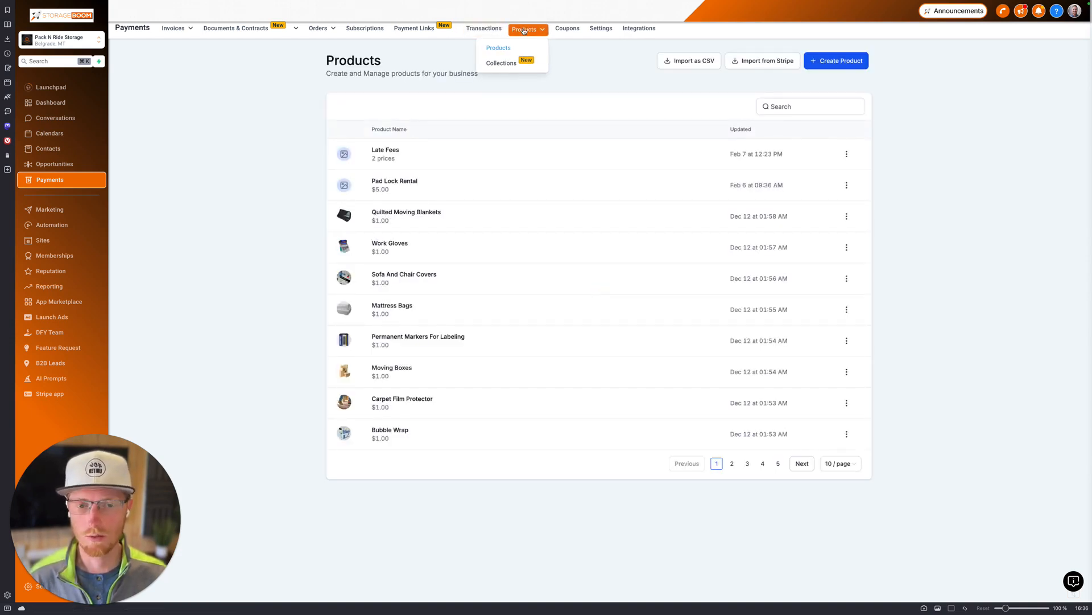
Step: Start a new one-time invoice from the Invoices list
{"action": "left_click", "coordinate": [171, 31]}
{"action": "left_click", "coordinate": [843, 60]}
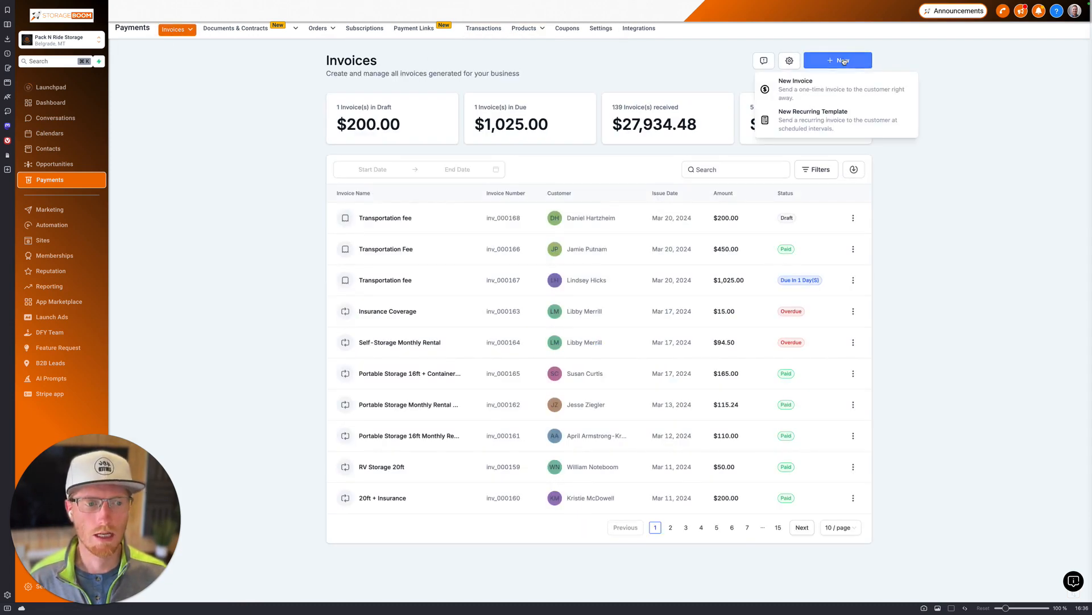
{"action": "left_click", "coordinate": [793, 90]}
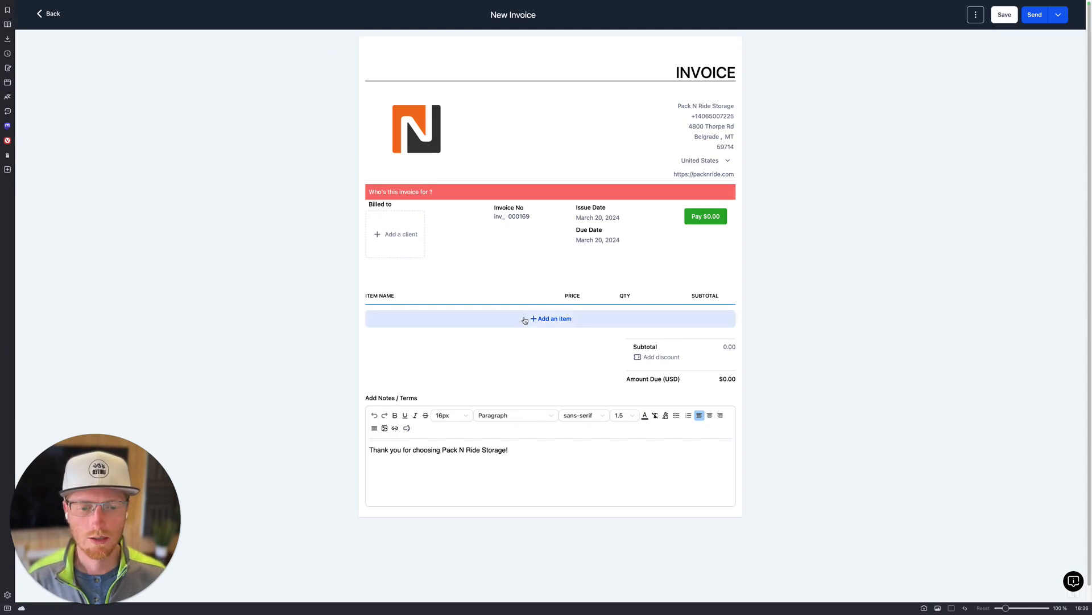
Step: Begin a Physical goods line item marked Save for later use, then discard it and exit the editor
{"action": "left_click", "coordinate": [525, 320]}
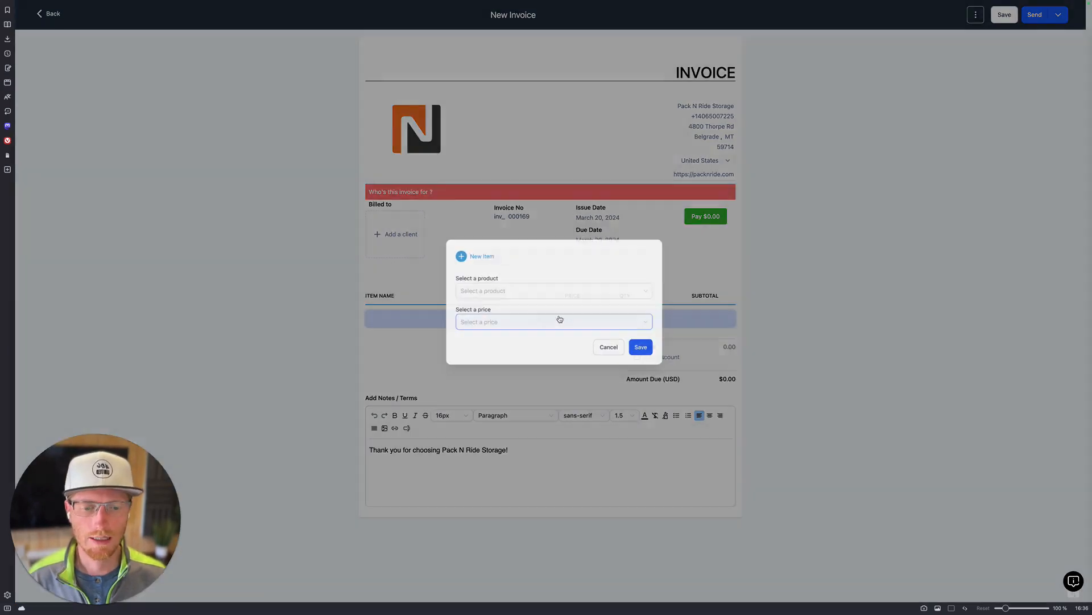
{"action": "left_click", "coordinate": [479, 288]}
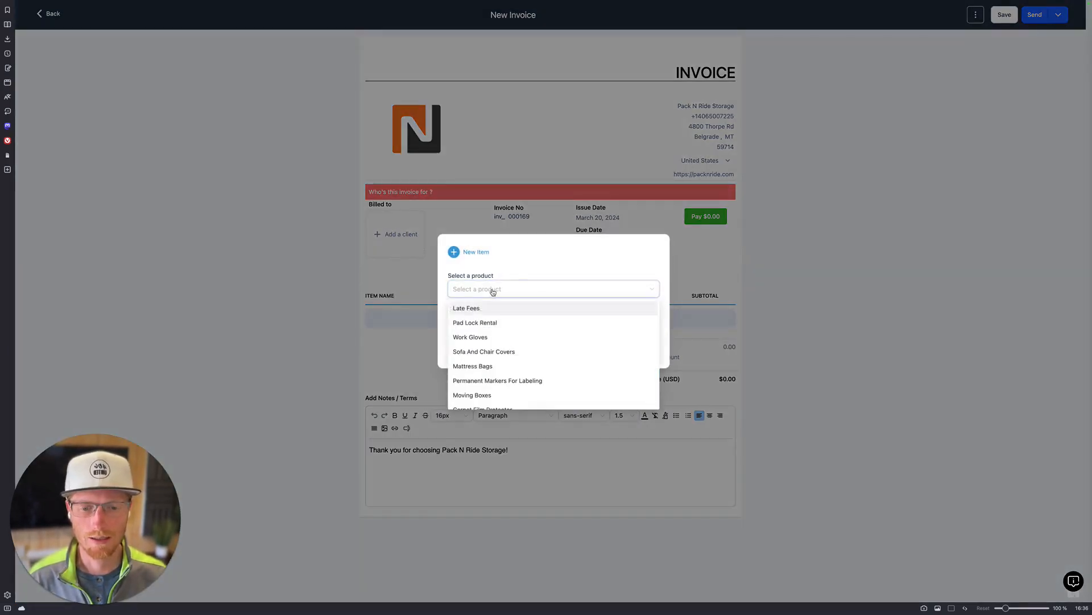
{"action": "left_click", "coordinate": [480, 289]}
{"action": "left_click", "coordinate": [475, 253]}
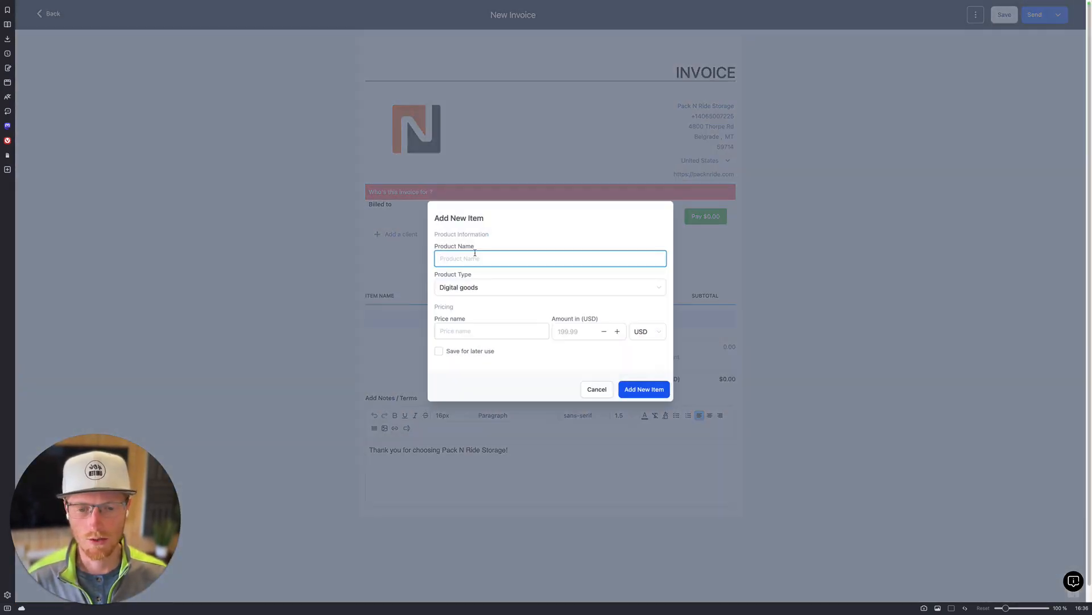
{"action": "left_click", "coordinate": [479, 287]}
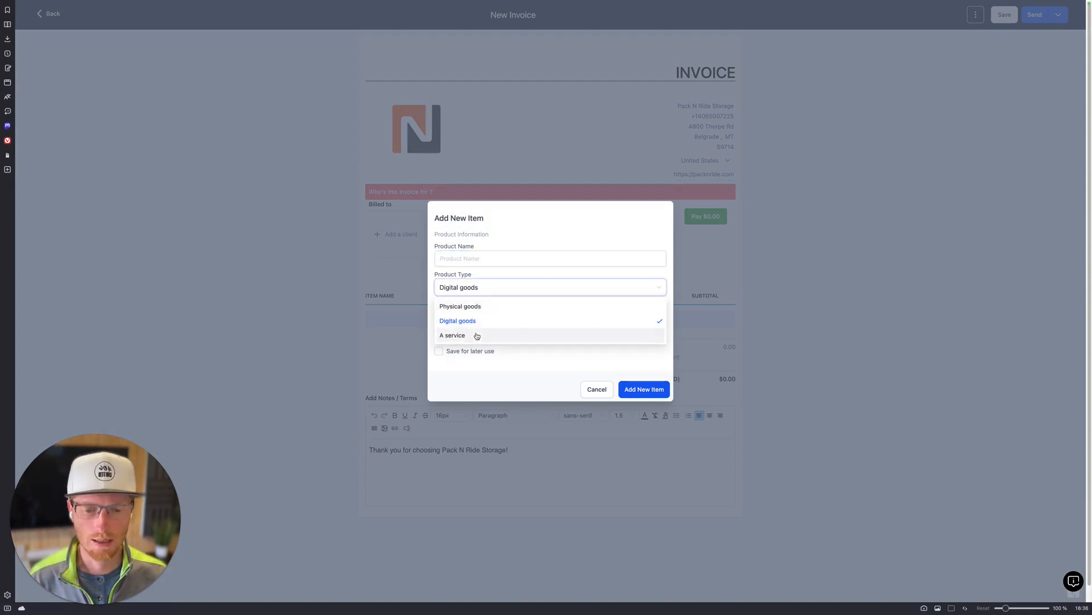
{"action": "left_click", "coordinate": [475, 307]}
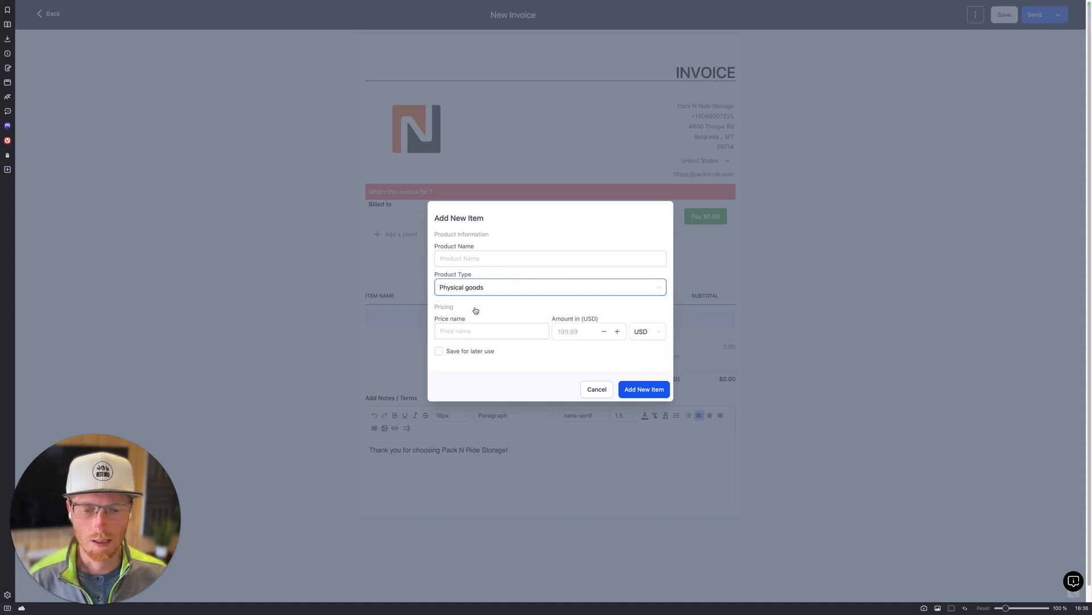
{"action": "left_click", "coordinate": [459, 329]}
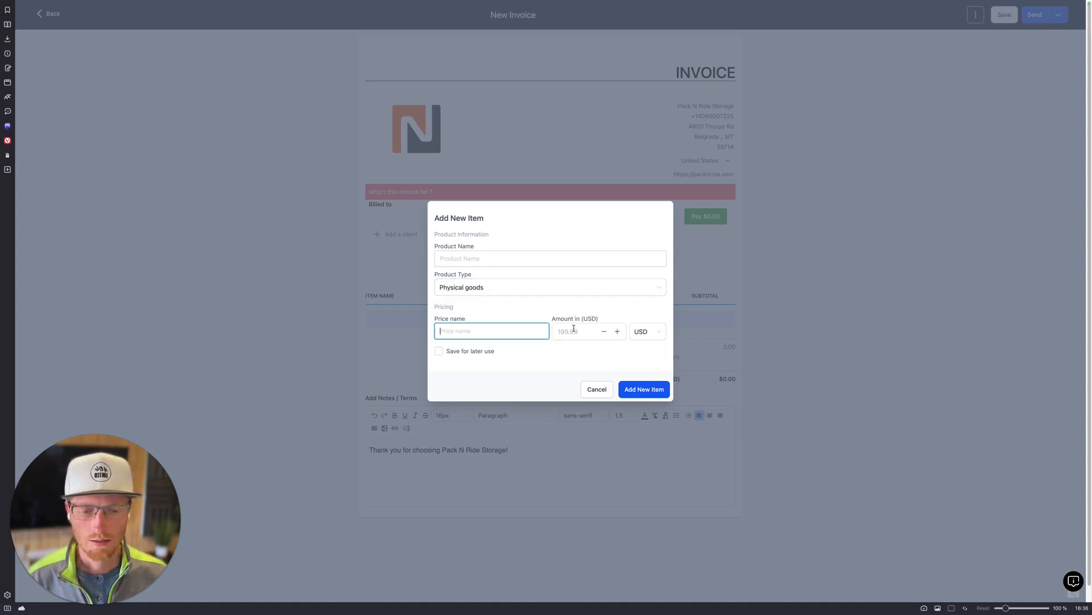
{"action": "left_click", "coordinate": [439, 351]}
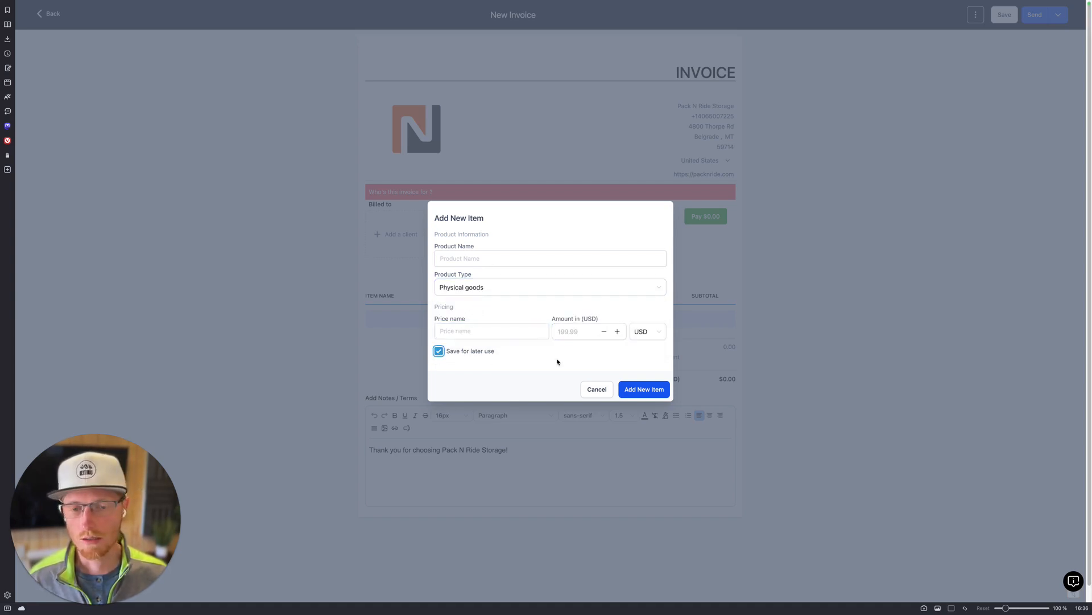
{"action": "left_click", "coordinate": [596, 391]}
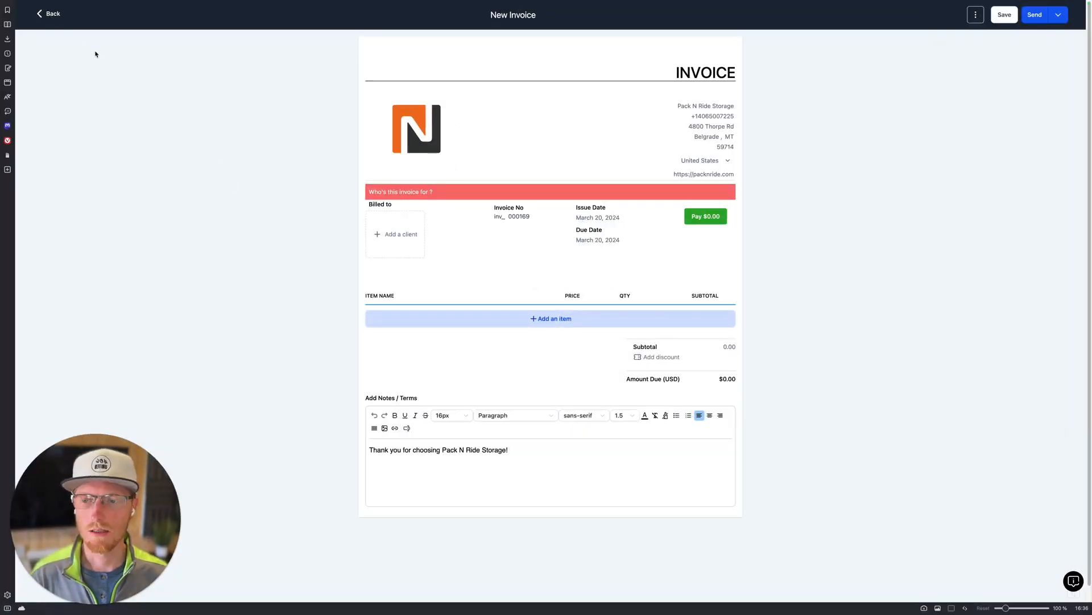
{"action": "left_click", "coordinate": [51, 17]}
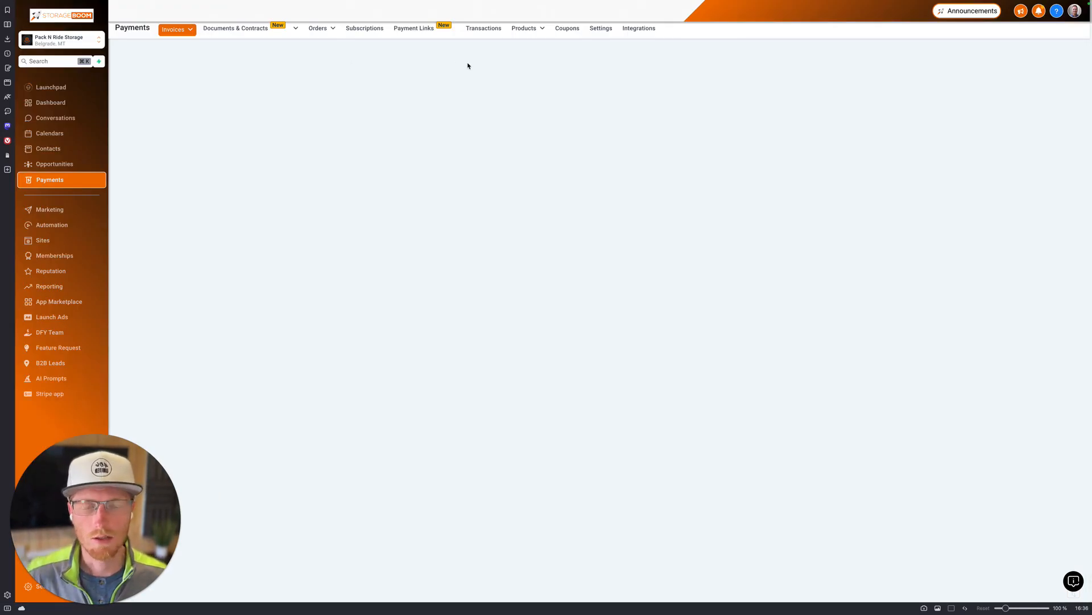
Step: Browse the Products, Transactions and Coupons pages, ending on the empty Payment Links page
{"action": "mouse_move", "coordinate": [524, 29]}
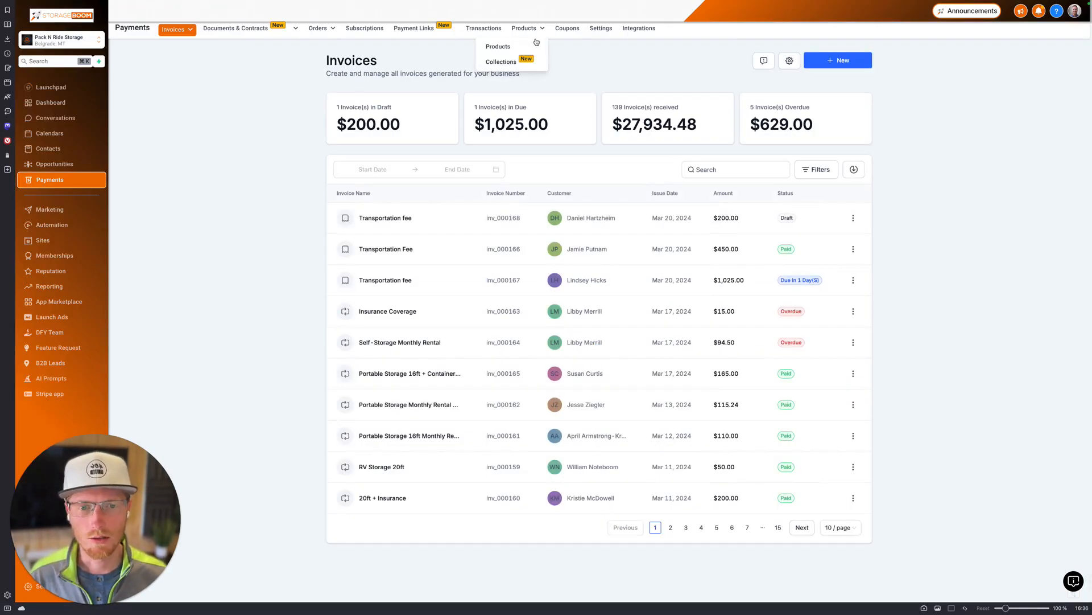
{"action": "left_click", "coordinate": [499, 47]}
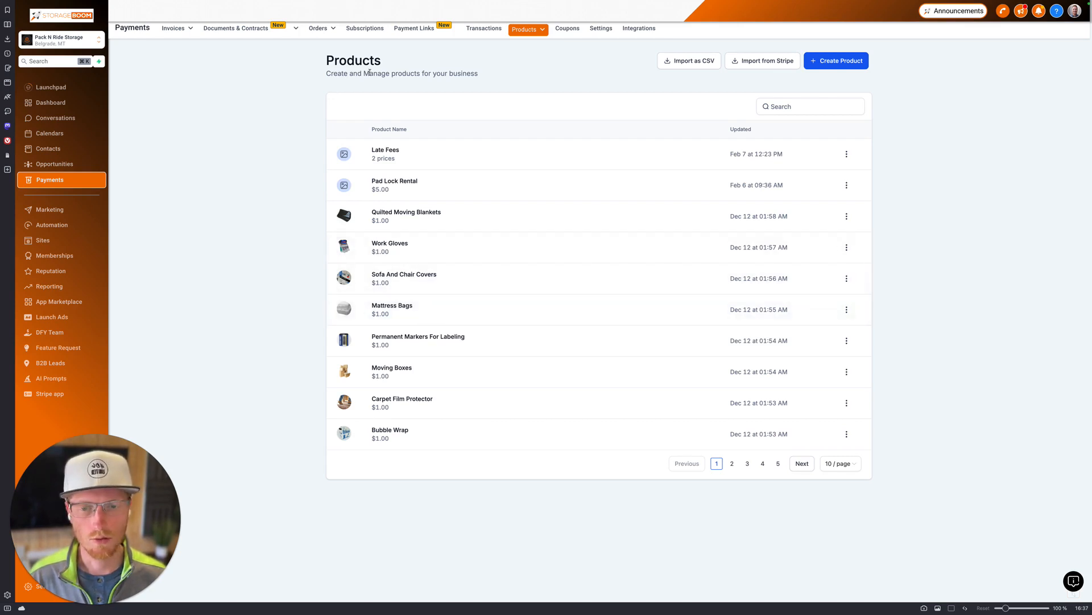
{"action": "left_click", "coordinate": [484, 29]}
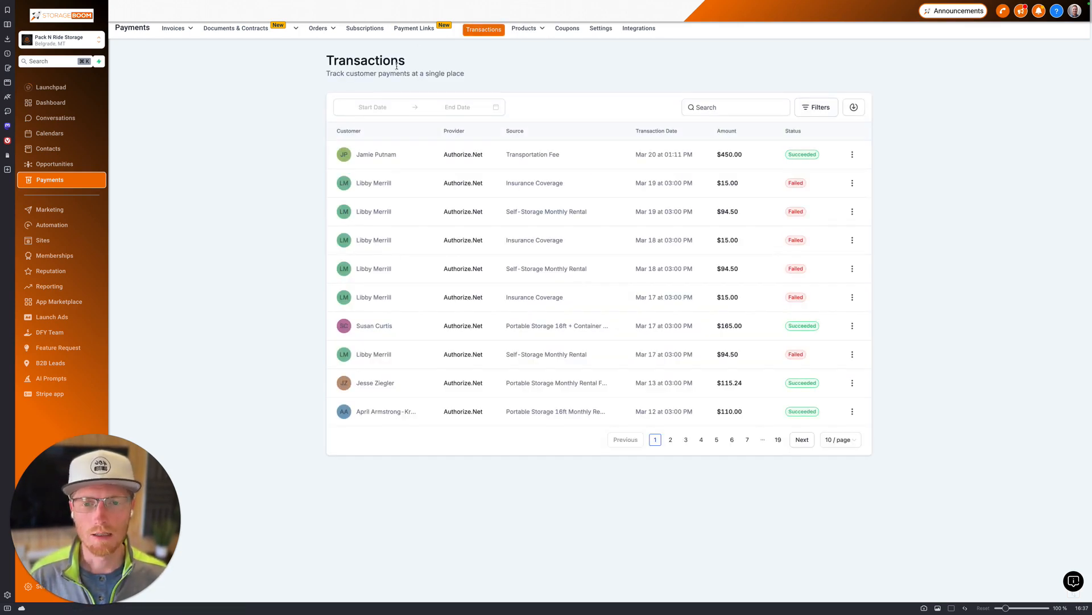
{"action": "mouse_move", "coordinate": [519, 36]}
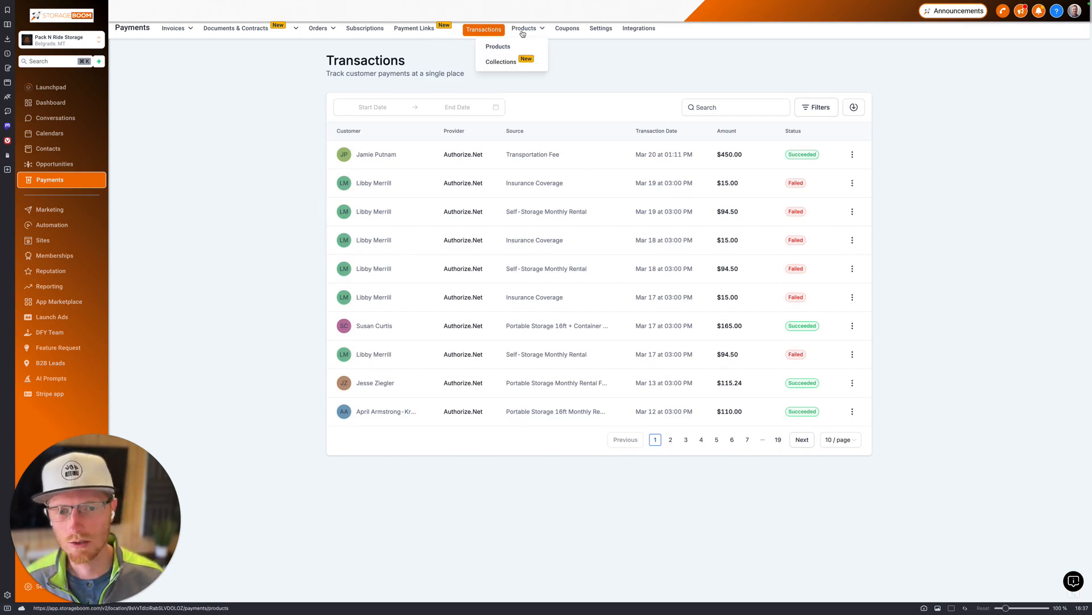
{"action": "left_click", "coordinate": [564, 30]}
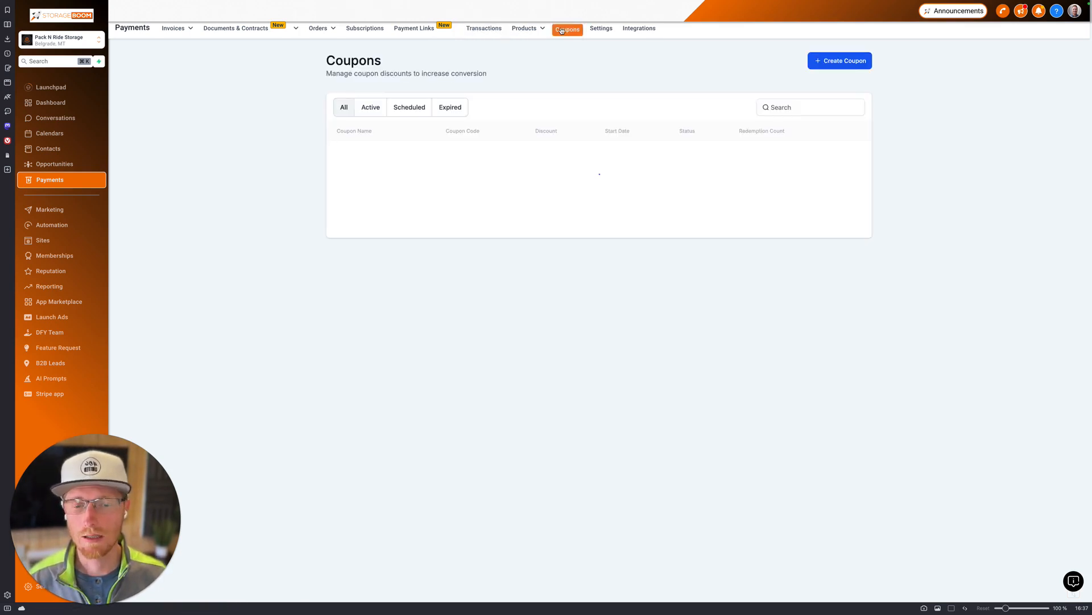
{"action": "left_click", "coordinate": [408, 33]}
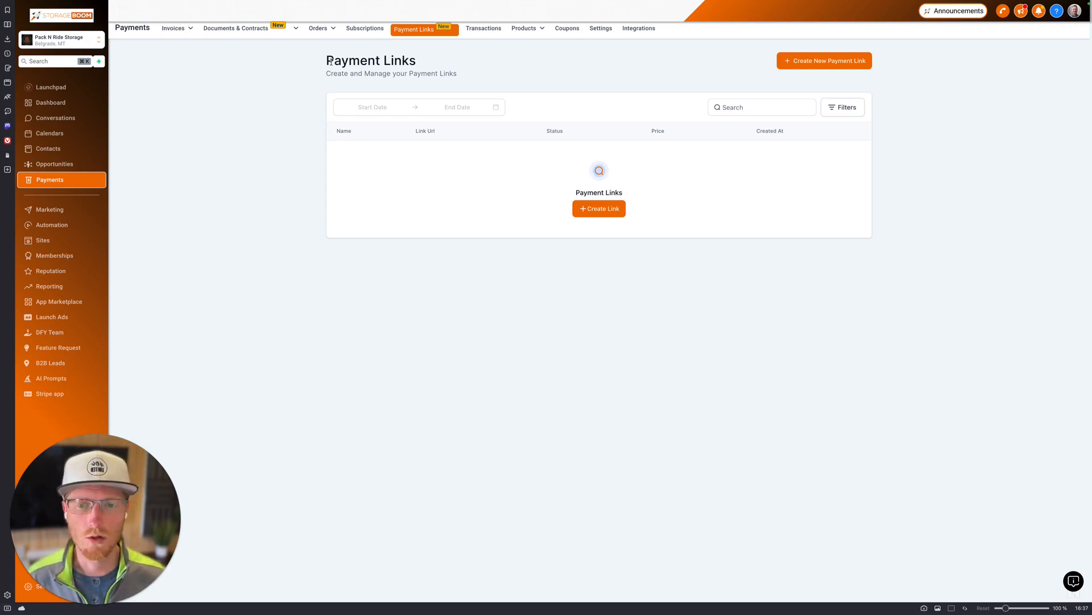
Step: Start a new payment link, back out without saving, and go to the Orders page
{"action": "left_click_drag", "start_coordinate": [331, 61], "coordinate": [468, 59]}
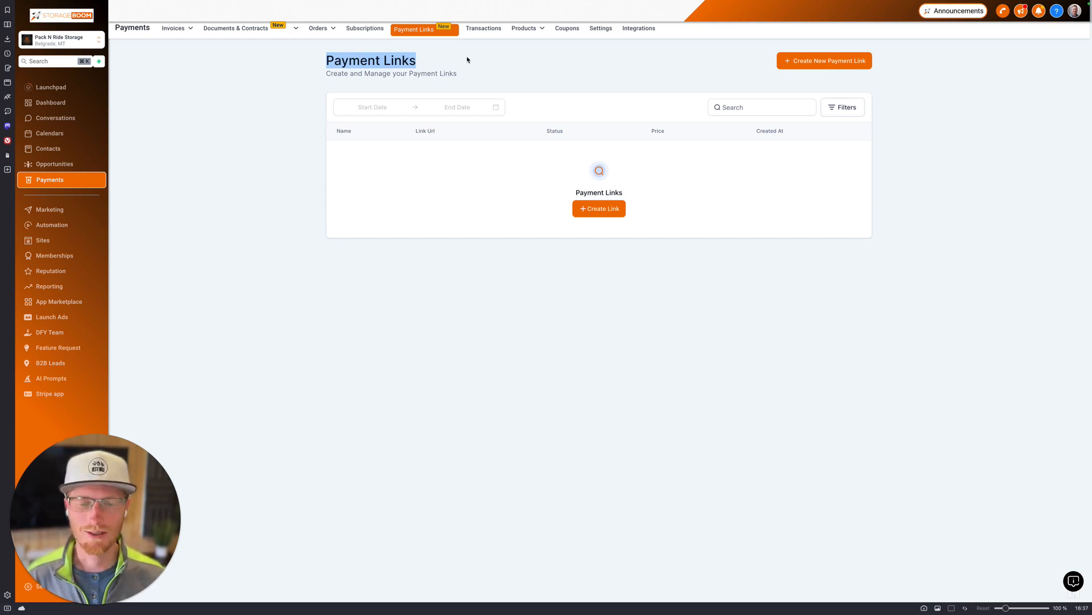
{"action": "left_click", "coordinate": [796, 62]}
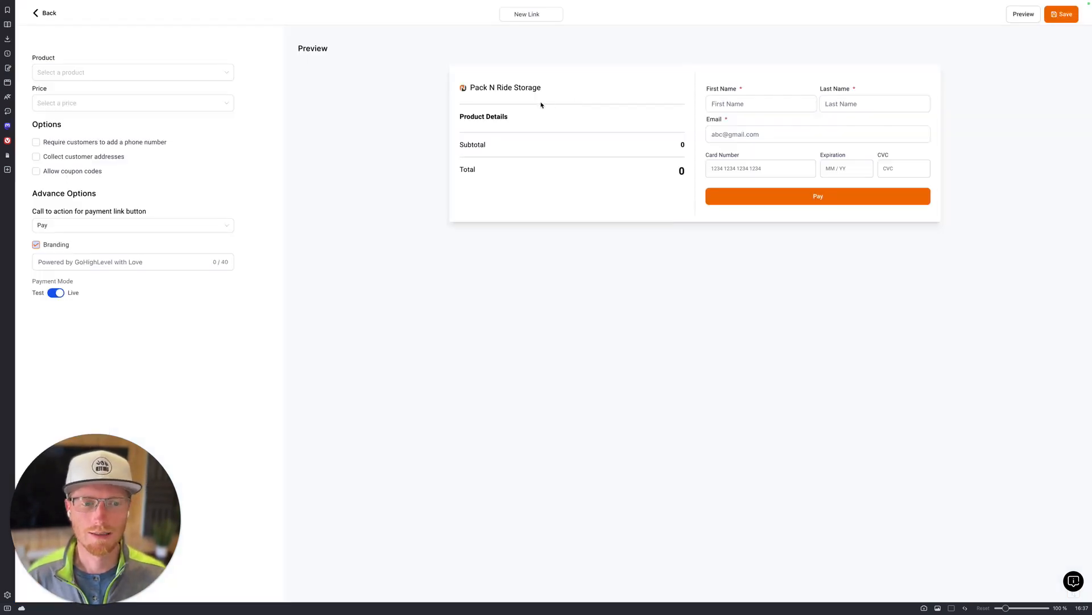
{"action": "left_click", "coordinate": [46, 13]}
{"action": "left_click", "coordinate": [318, 29]}
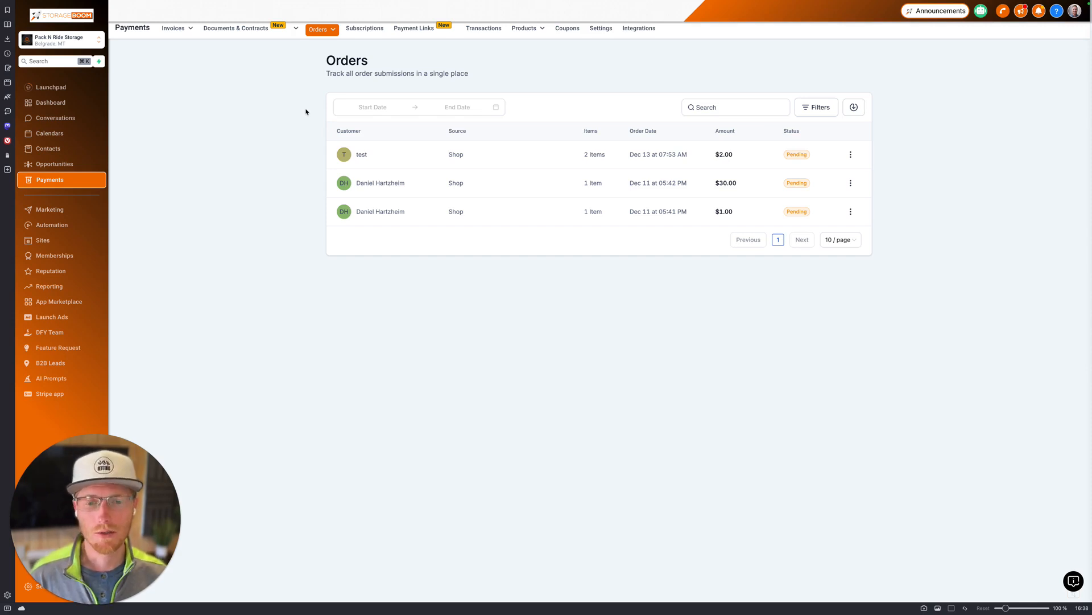
Step: View Abandoned Checkouts from the Orders menu, then go to the Integrations page
{"action": "mouse_move", "coordinate": [523, 30]}
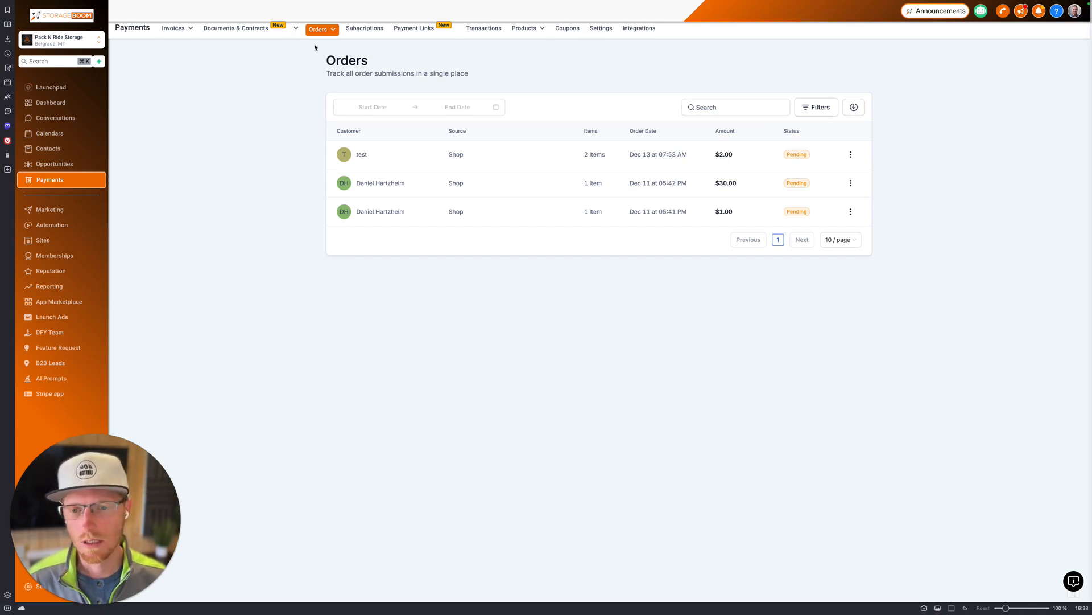
{"action": "mouse_move", "coordinate": [322, 34]}
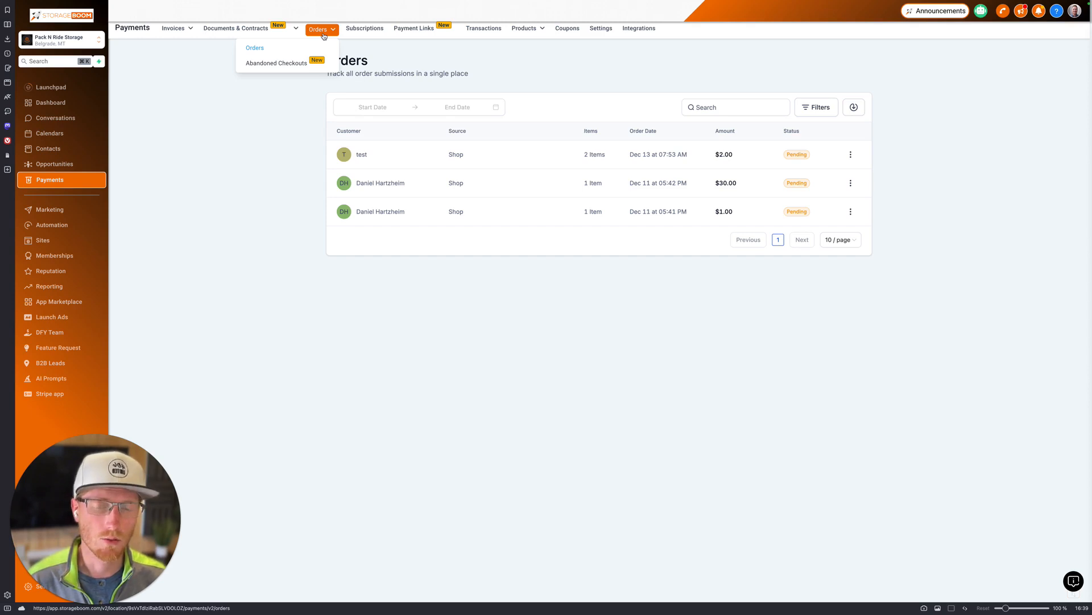
{"action": "left_click", "coordinate": [263, 65]}
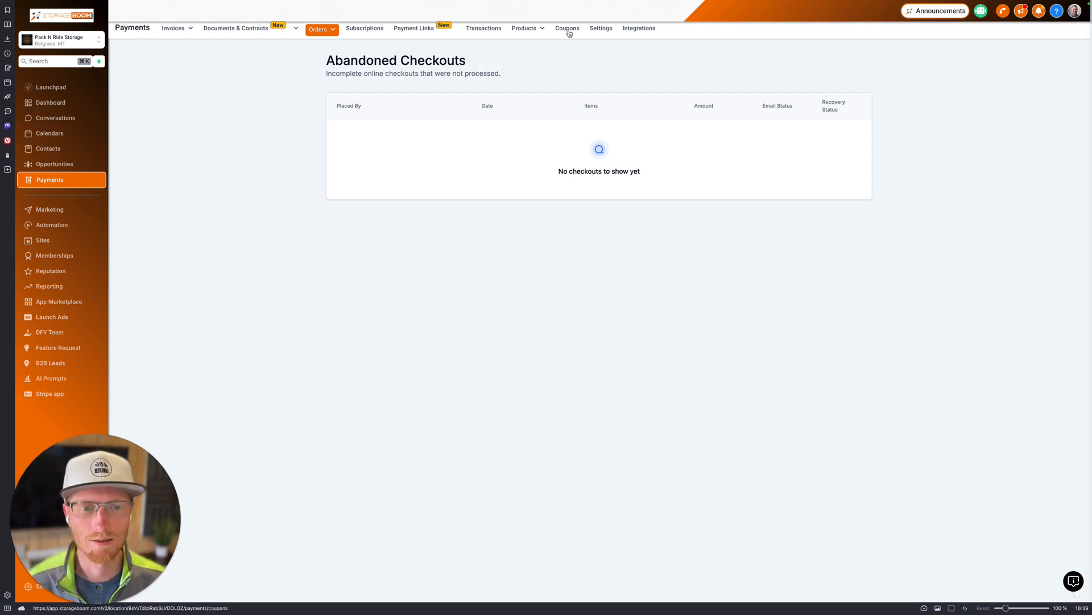
{"action": "left_click", "coordinate": [638, 29]}
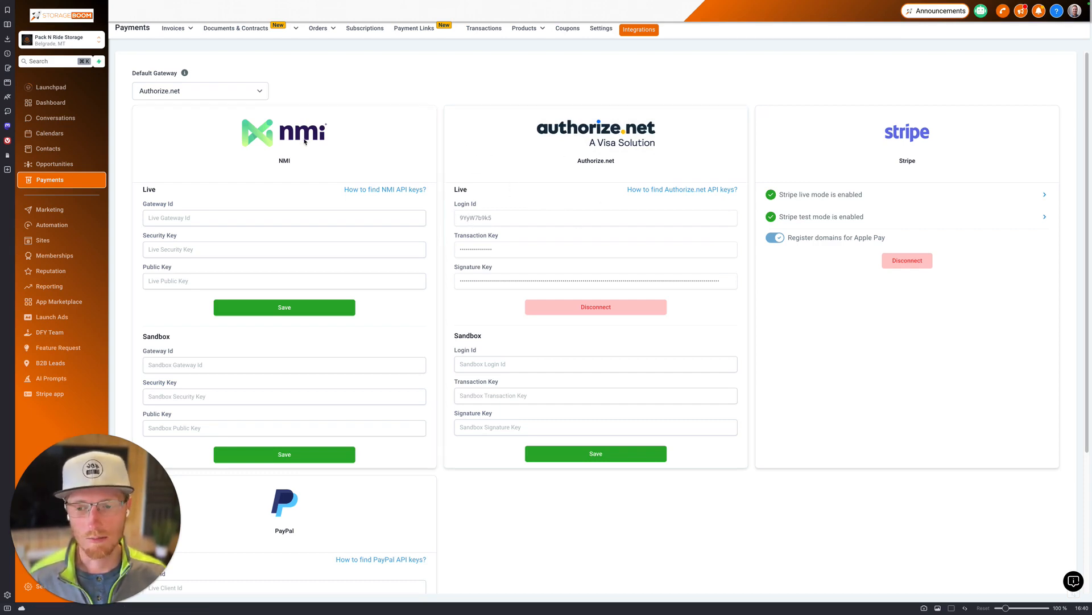
Step: Leave Authorize.net as the default gateway and return to the Invoices list
{"action": "scroll", "coordinate": [378, 159], "scroll_direction": "down", "scroll_amount": 3}
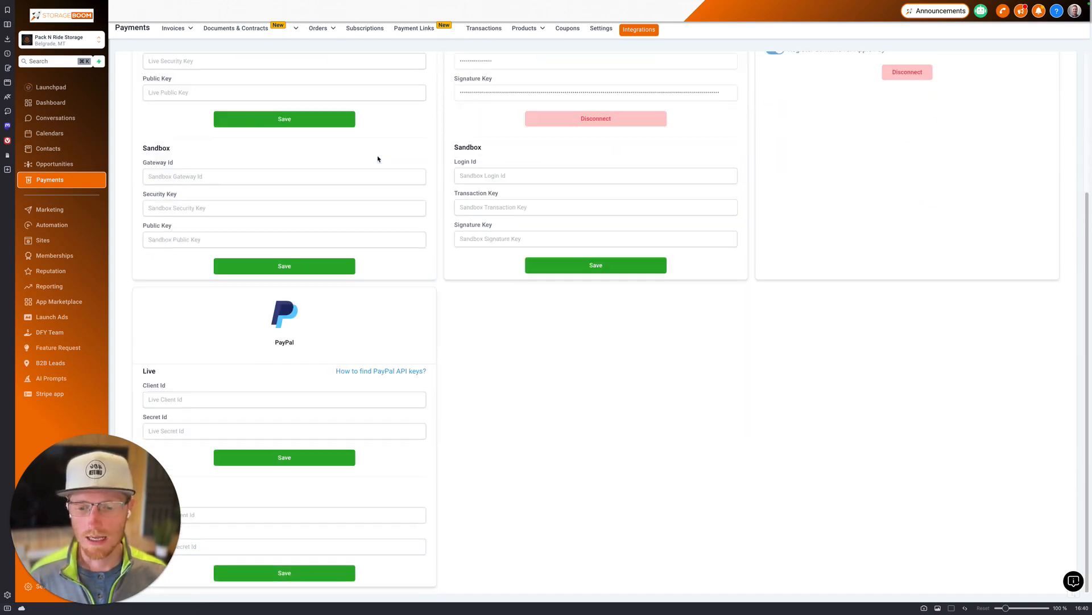
{"action": "scroll", "coordinate": [378, 159], "scroll_direction": "up", "scroll_amount": 3}
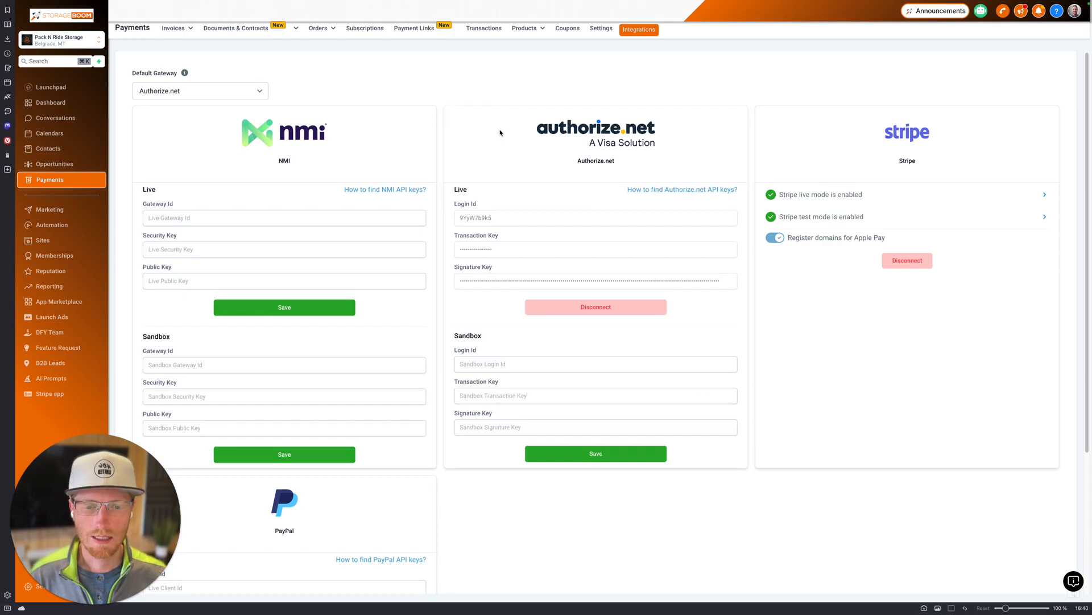
{"action": "left_click", "coordinate": [206, 92]}
{"action": "left_click", "coordinate": [324, 92]}
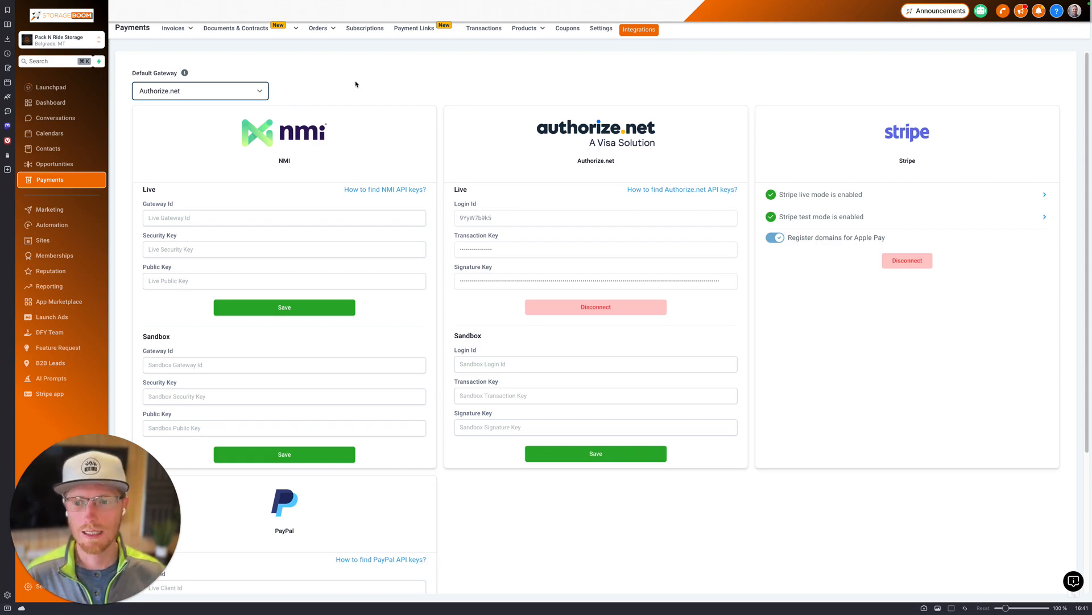
{"action": "left_click", "coordinate": [173, 98]}
{"action": "left_click", "coordinate": [300, 96]}
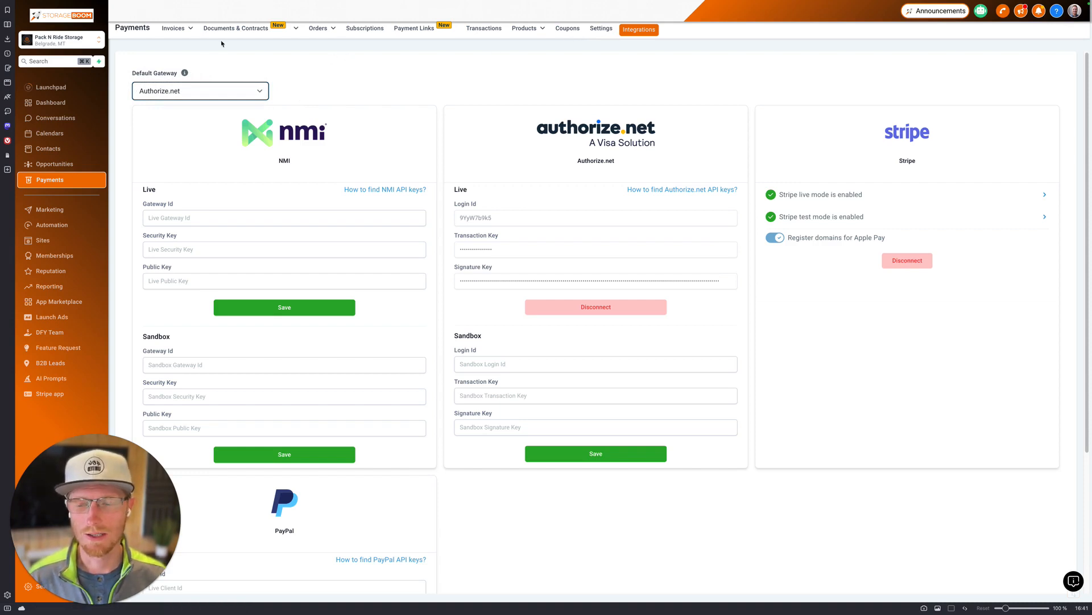
{"action": "left_click", "coordinate": [167, 27]}
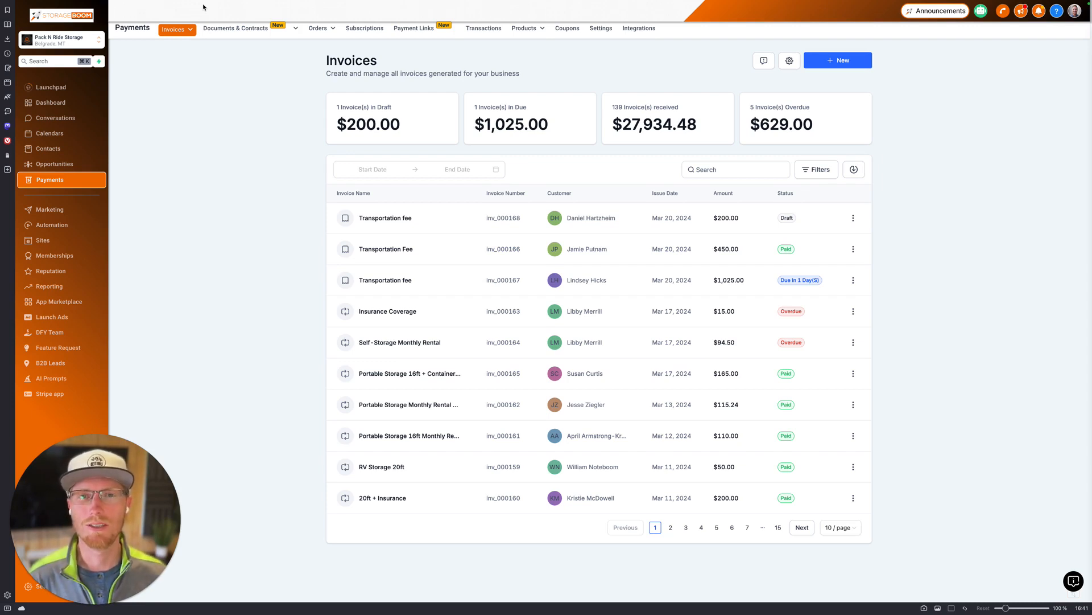
{"action": "mouse_move", "coordinate": [206, 3]}
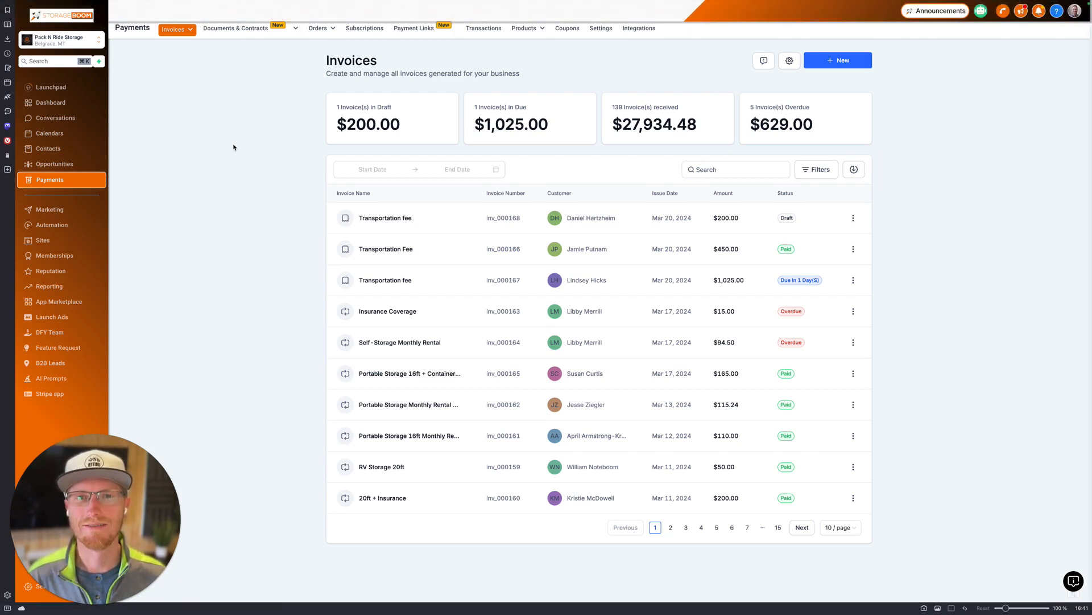